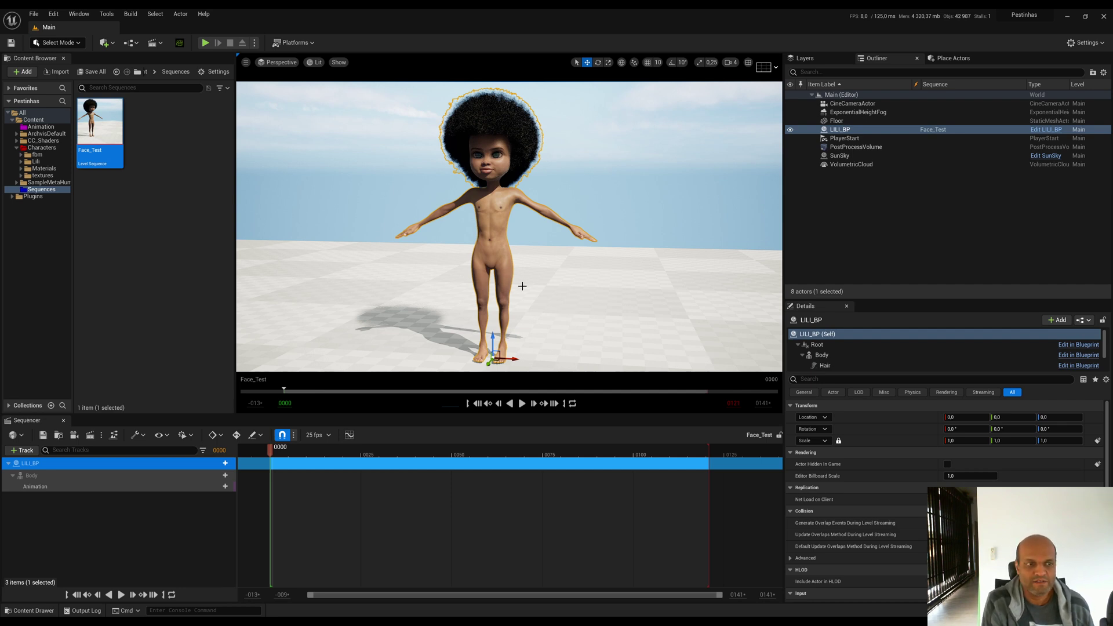
# - Create an Animation Blueprint for Lili_Skeleton in the Lili folder, named Cor_Morph
pyautogui.click(35, 161)
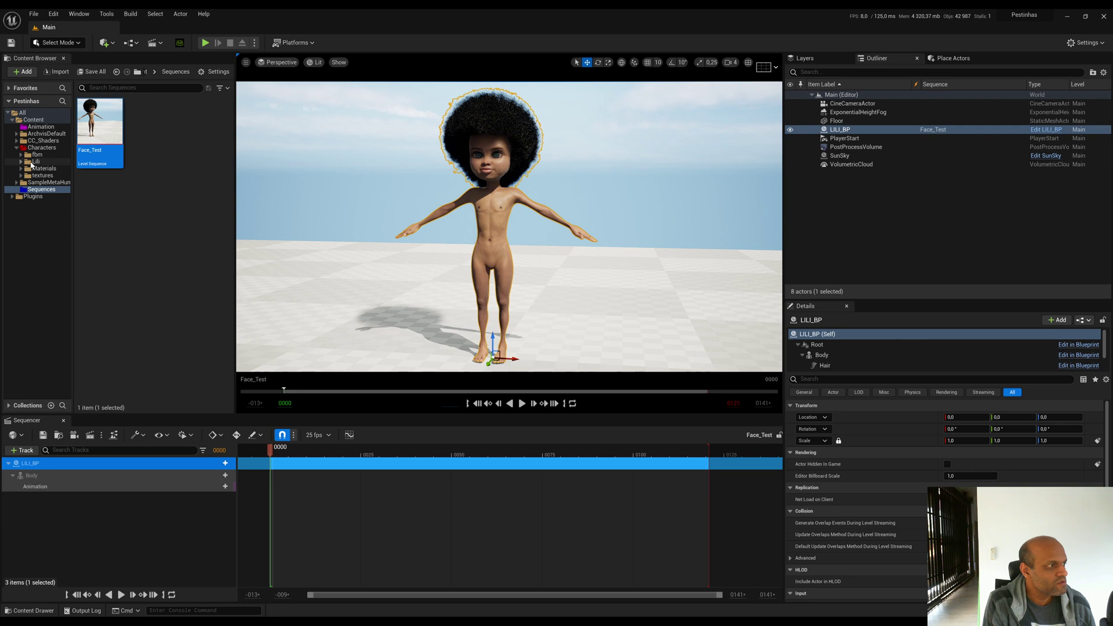
pyautogui.rightClick(138, 350)
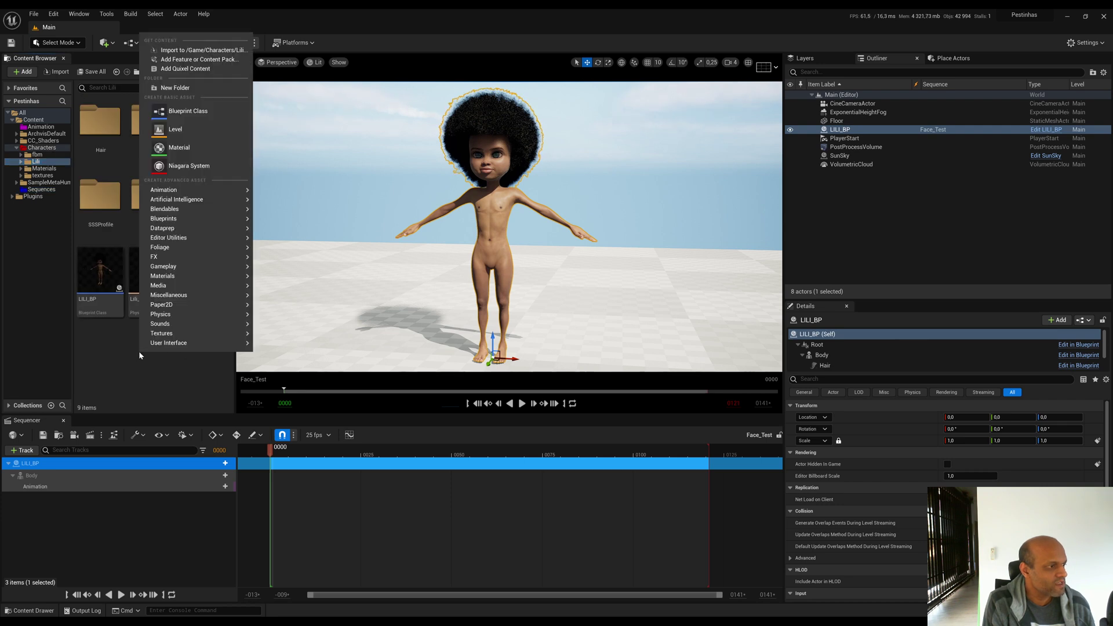
pyautogui.moveTo(166, 189)
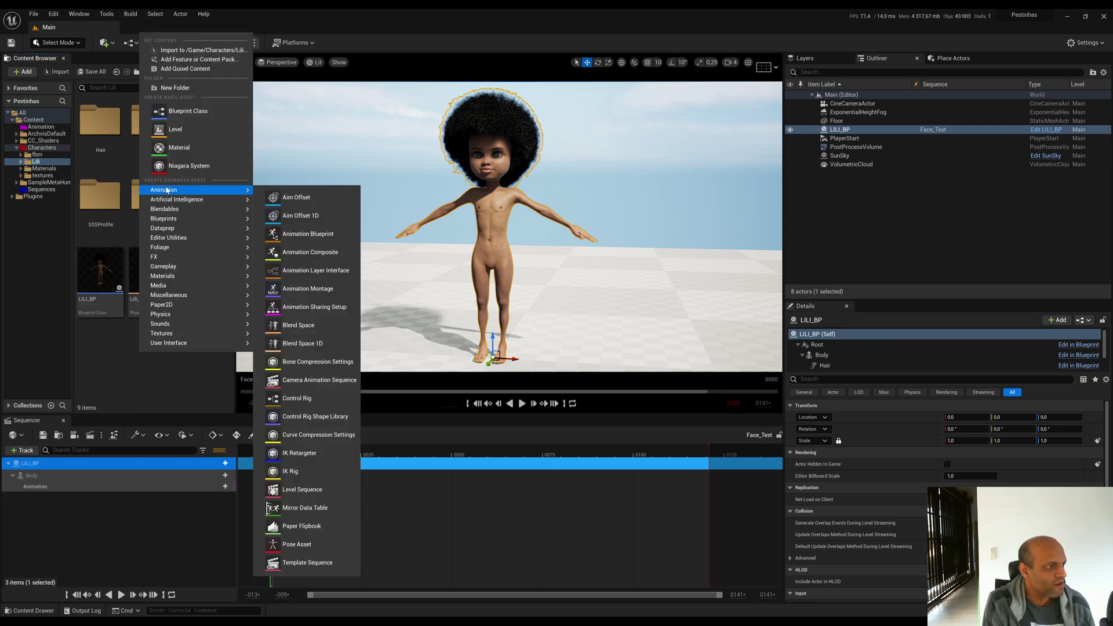
pyautogui.click(296, 234)
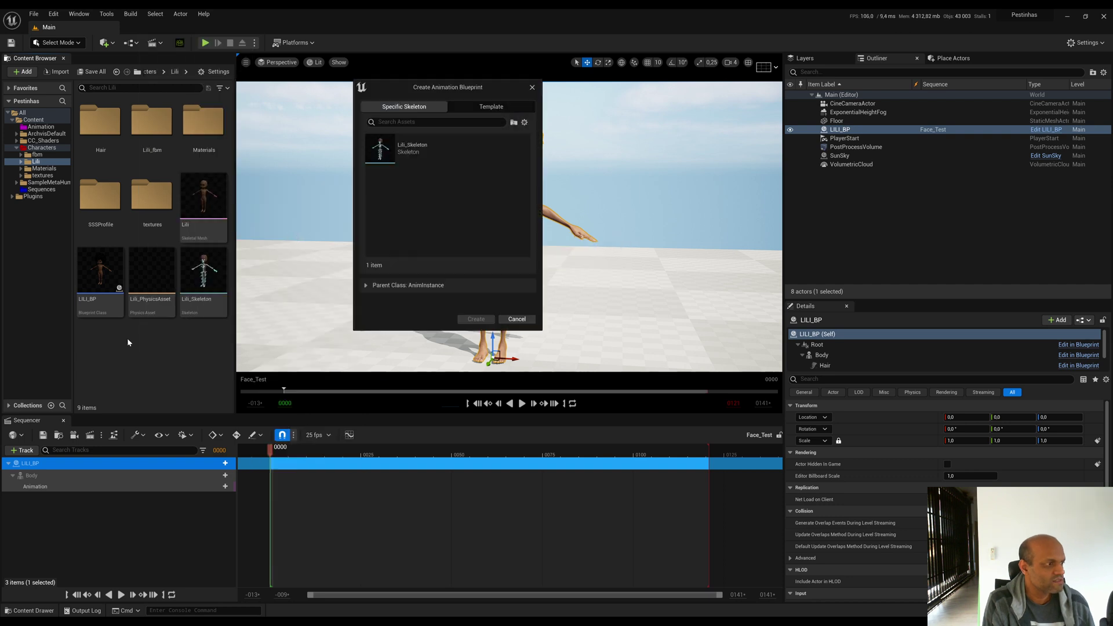
pyautogui.click(394, 150)
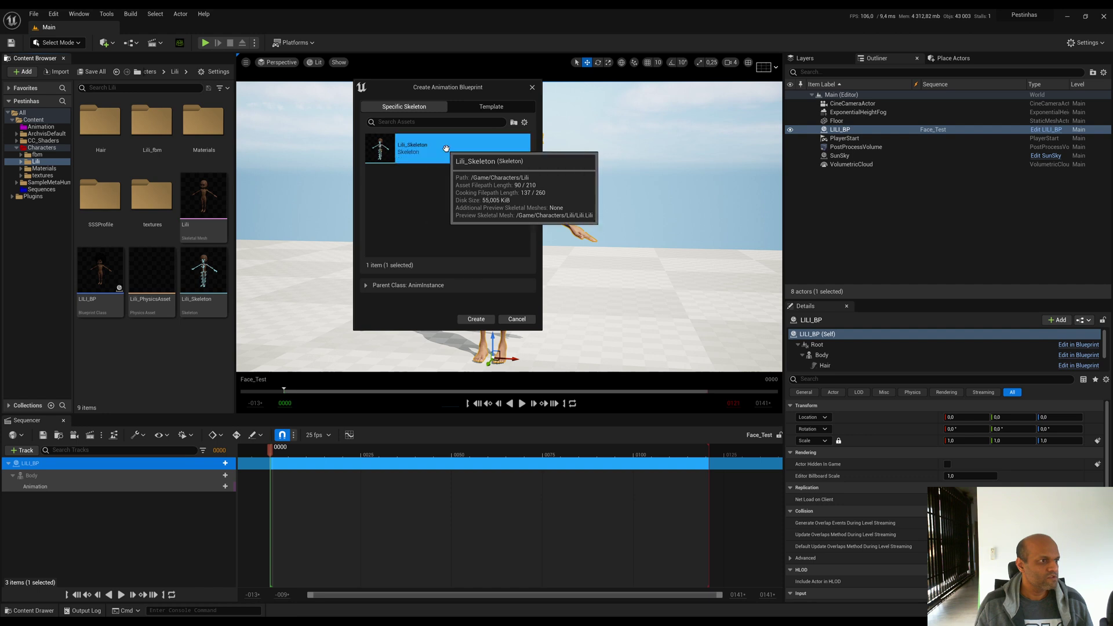
pyautogui.click(476, 319)
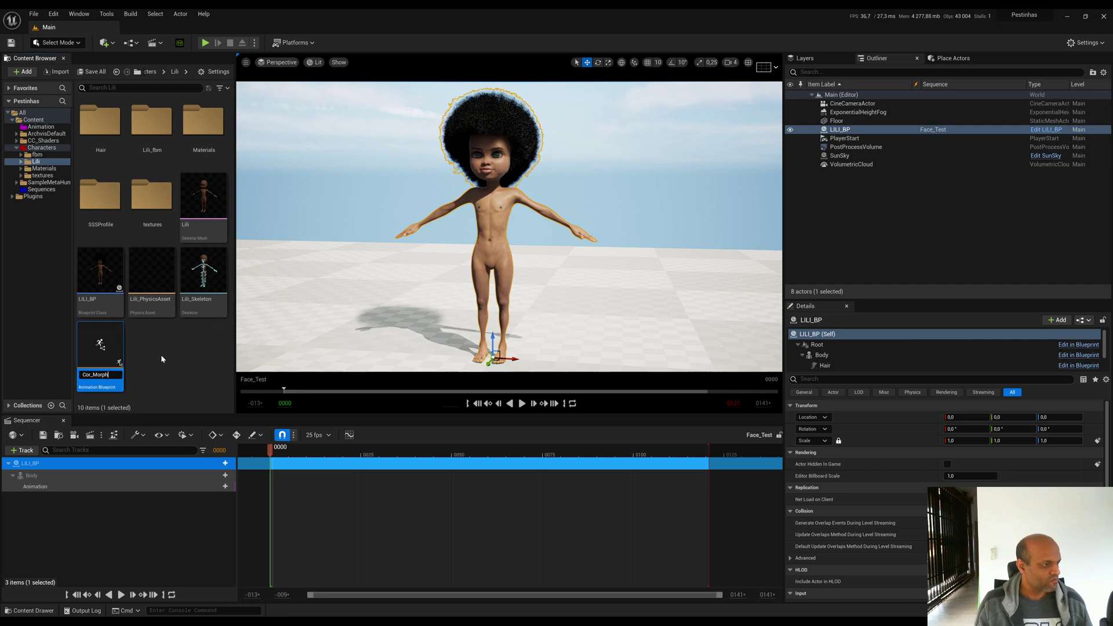
pyautogui.press('Return')
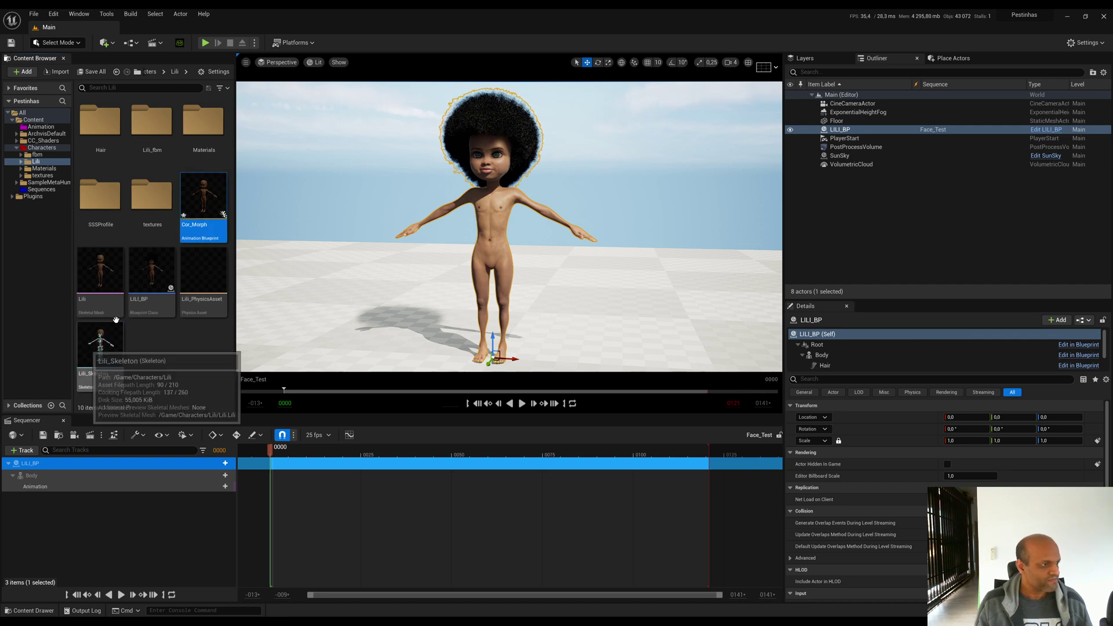
# - Open Cor_Morph and add an Input Pose node to its AnimGraph
pyautogui.doubleClick(203, 200)
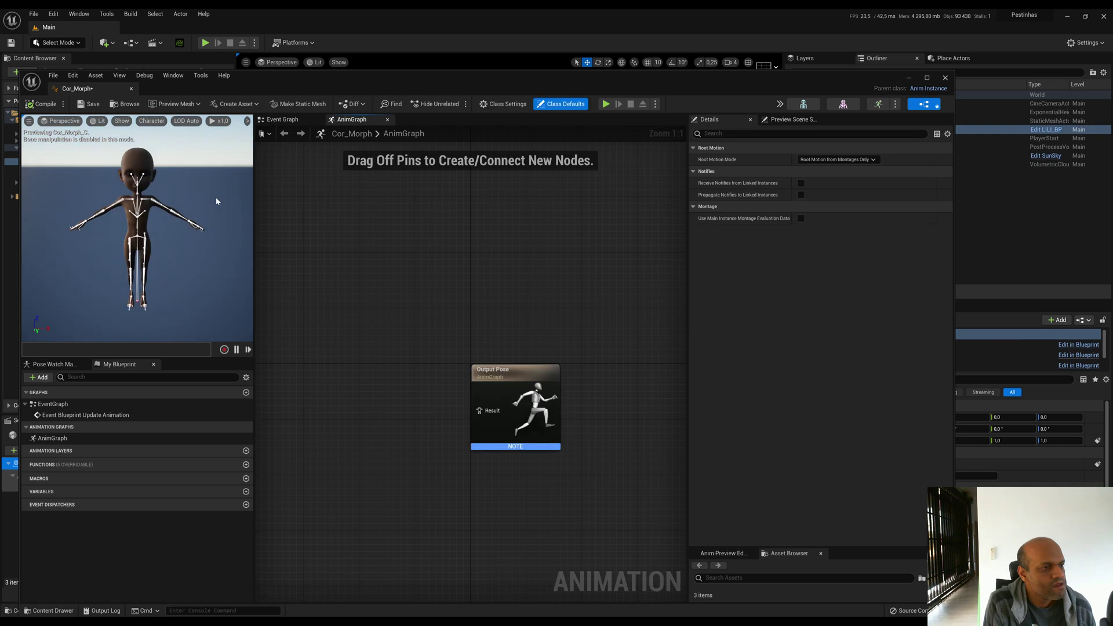
pyautogui.doubleClick(457, 74)
pyautogui.moveTo(605, 353); pyautogui.dragTo(661, 325)
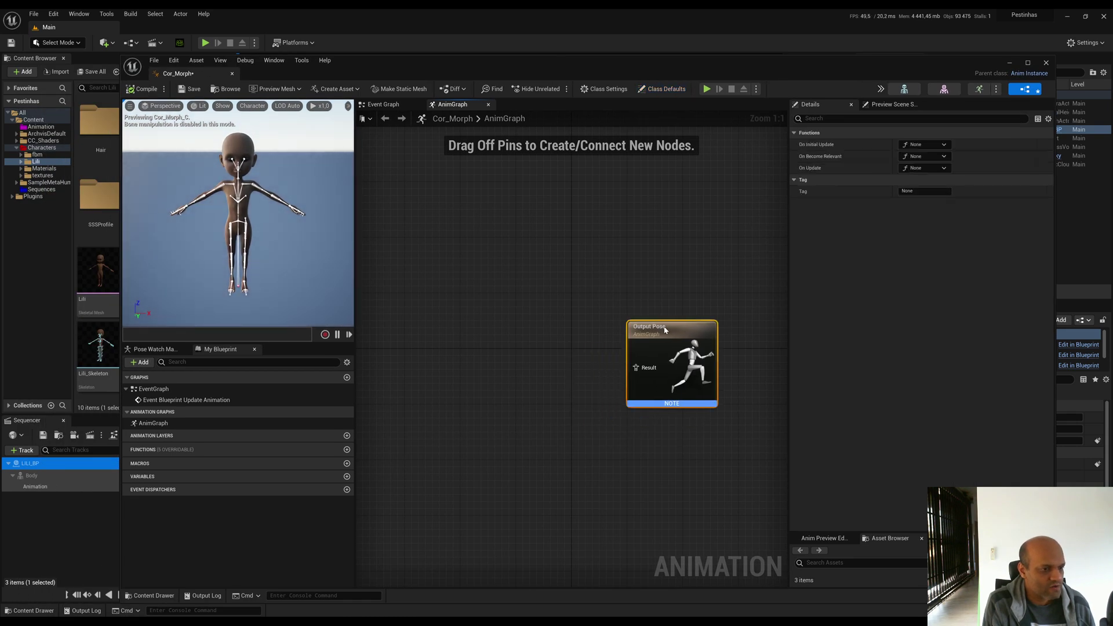
pyautogui.rightClick(482, 314)
pyautogui.write('input')
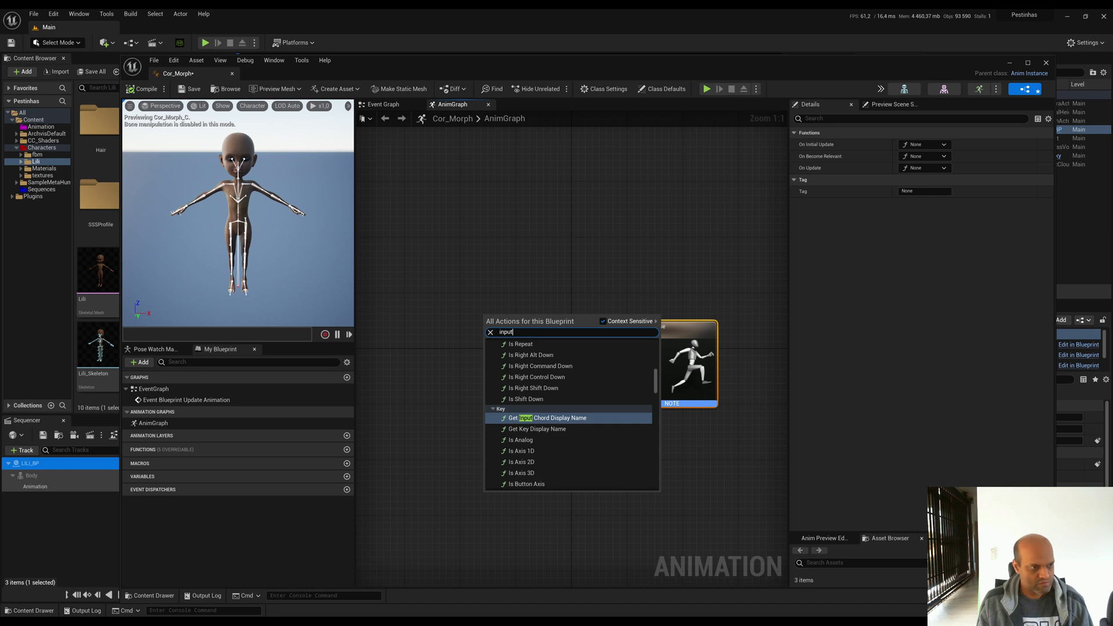
pyautogui.write(' pose')
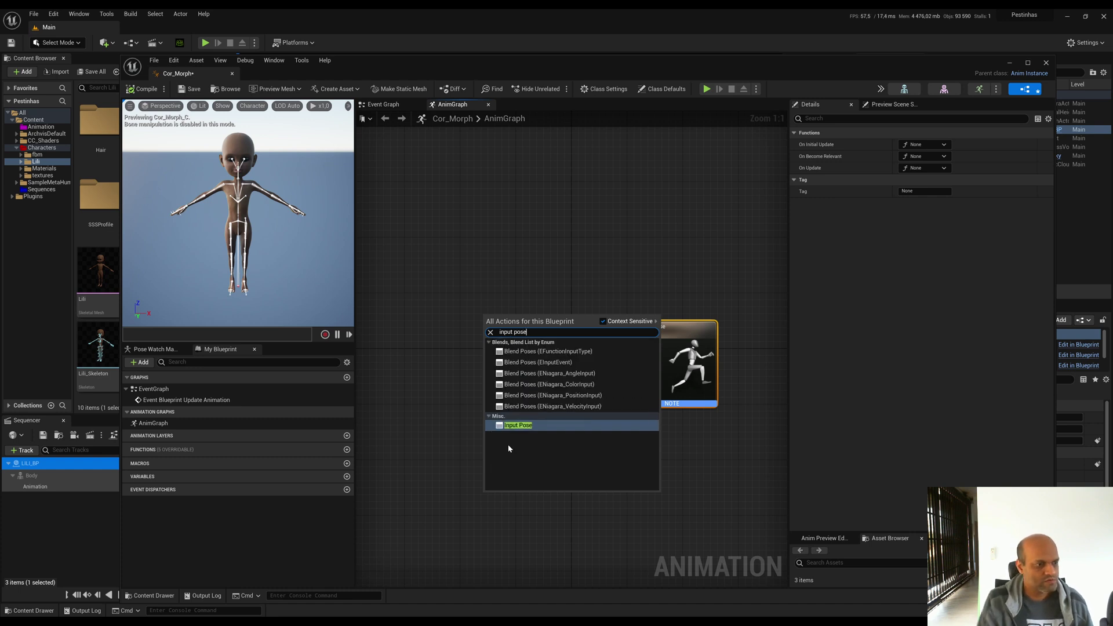
pyautogui.click(518, 425)
pyautogui.moveTo(502, 327); pyautogui.dragTo(438, 328)
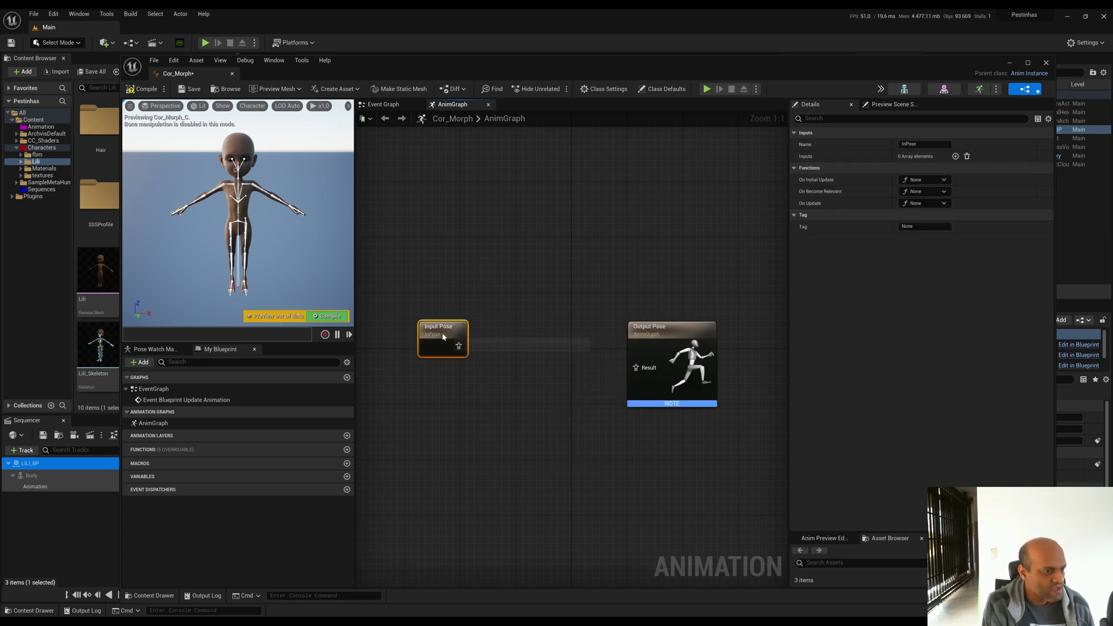
# - Add a Bone Driven Controller node and arrange it beside Input Pose
pyautogui.rightClick(542, 321)
pyautogui.write('driven')
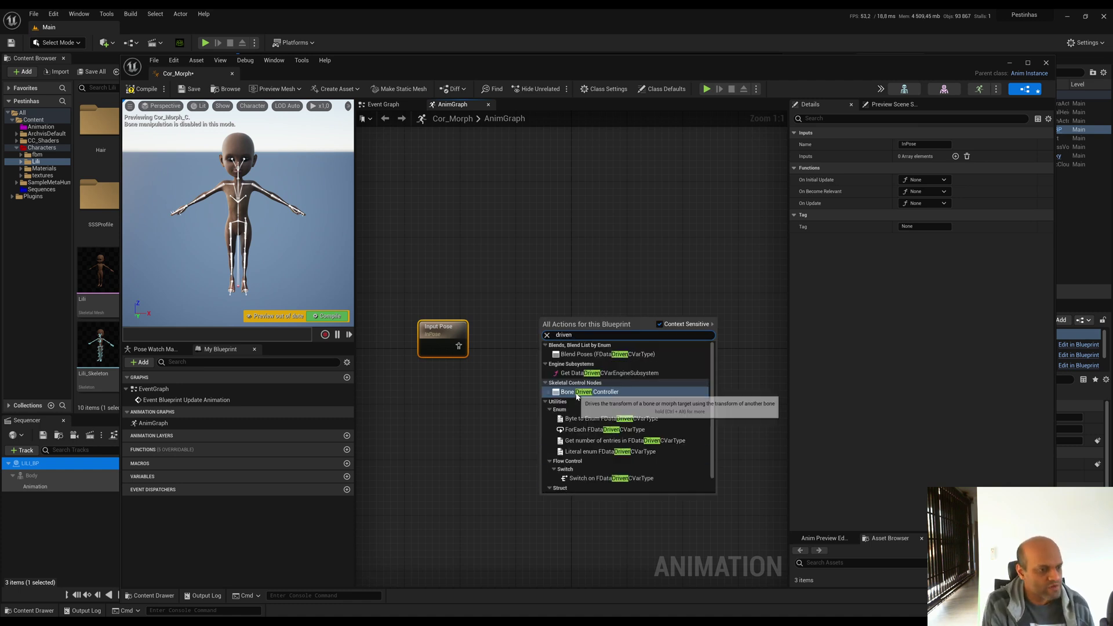
pyautogui.click(590, 392)
pyautogui.moveTo(561, 329); pyautogui.dragTo(524, 287)
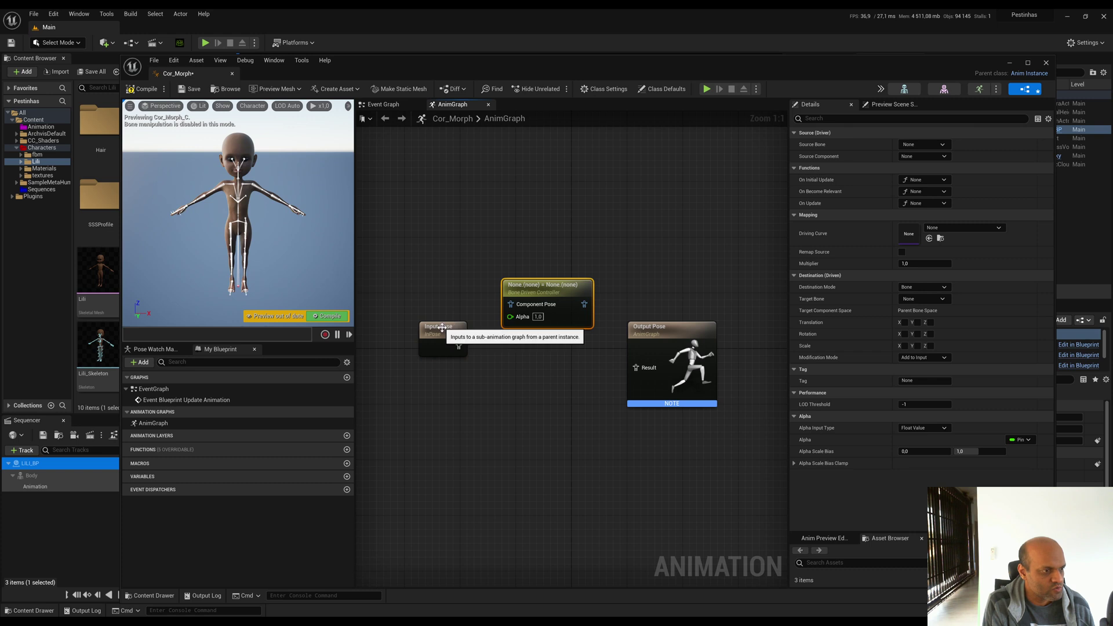
pyautogui.moveTo(441, 335); pyautogui.dragTo(399, 336)
pyautogui.moveTo(545, 286); pyautogui.dragTo(538, 286)
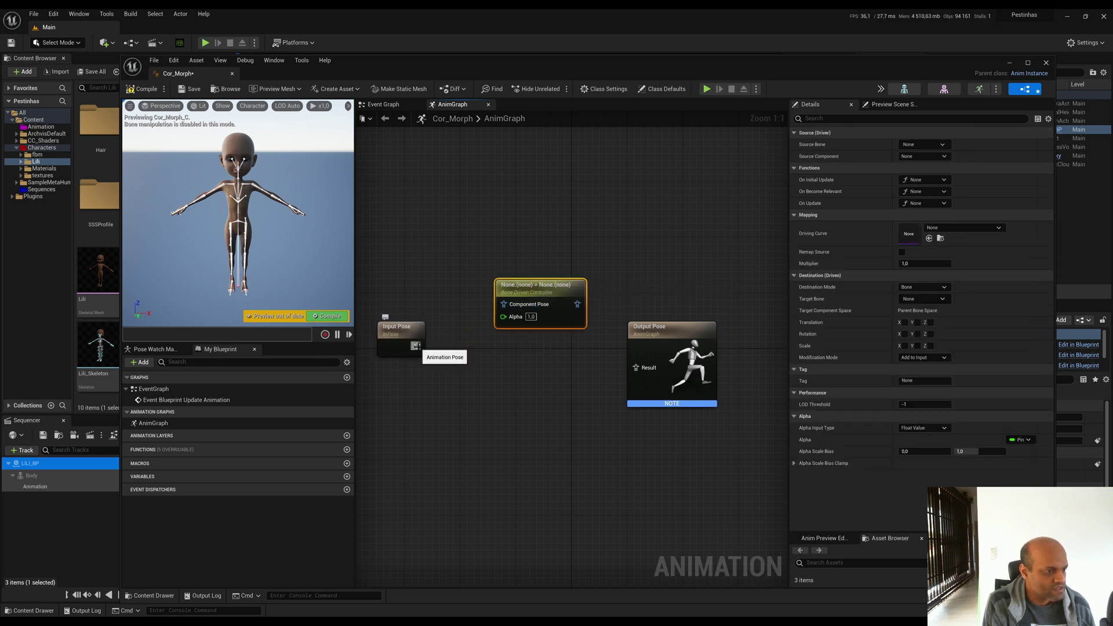
# - Wire Input Pose into the controller's Component Pose via Local To Component, then tidy the layout
pyautogui.moveTo(415, 346); pyautogui.dragTo(455, 229)
pyautogui.moveTo(409, 328); pyautogui.dragTo(374, 328)
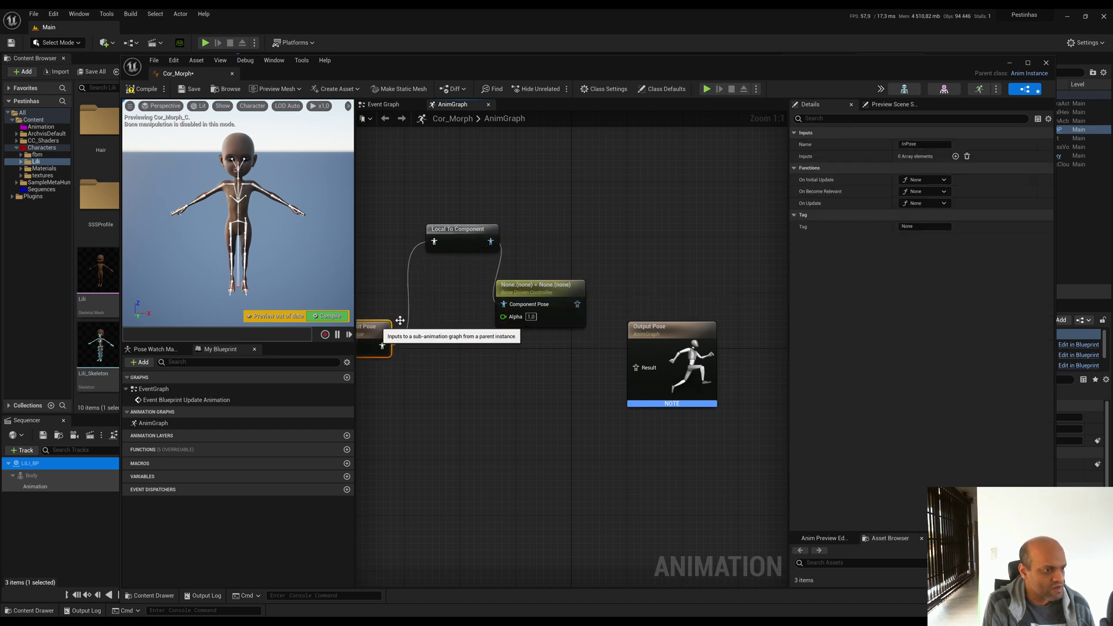
pyautogui.moveTo(459, 229); pyautogui.dragTo(445, 230)
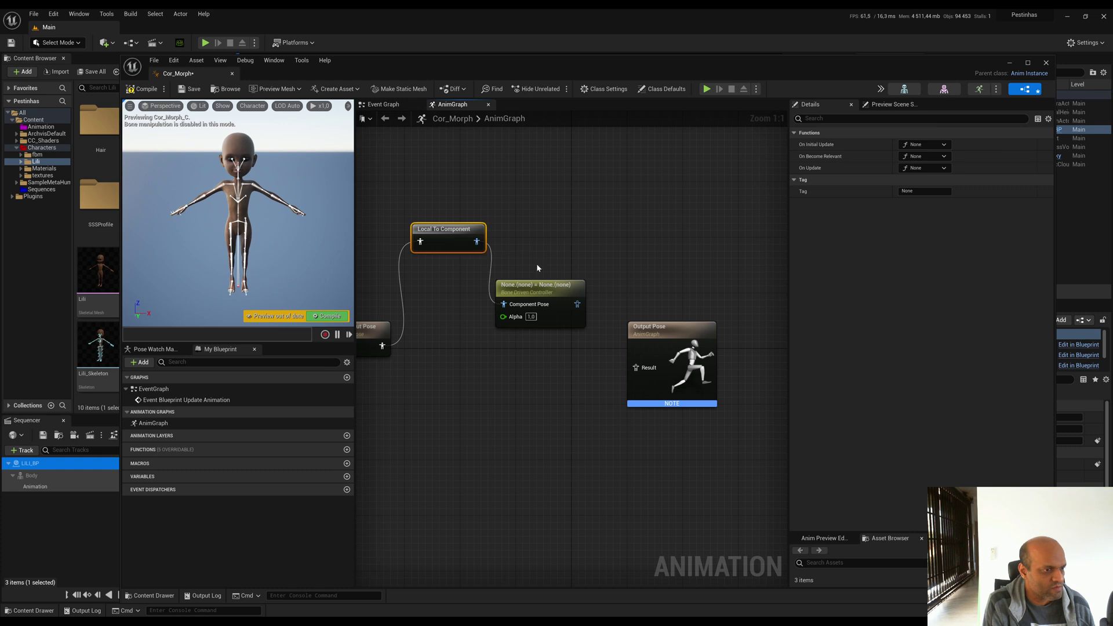
pyautogui.moveTo(523, 292); pyautogui.dragTo(529, 284)
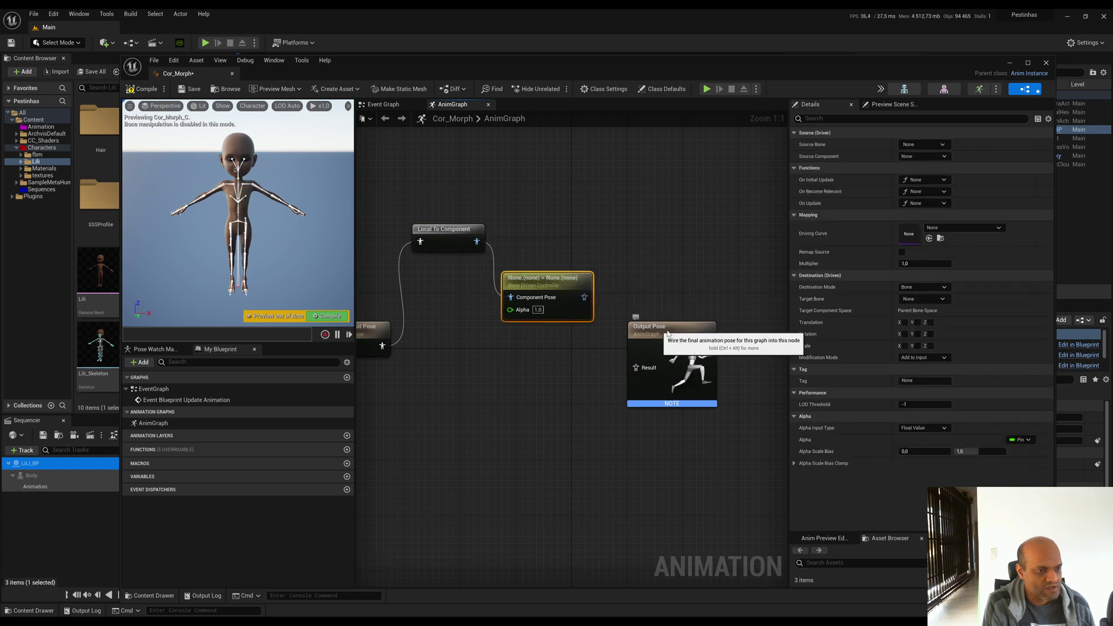
pyautogui.moveTo(659, 327); pyautogui.dragTo(699, 328)
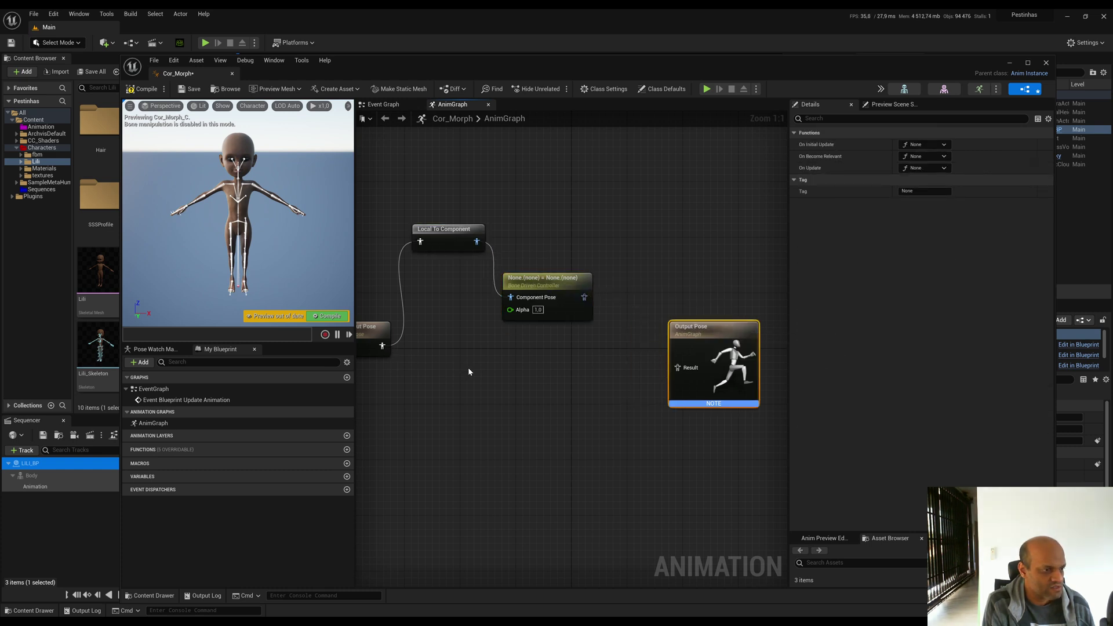
pyautogui.scroll(-1, 468, 367)
pyautogui.moveTo(454, 367); pyautogui.dragTo(479, 360, button='right')
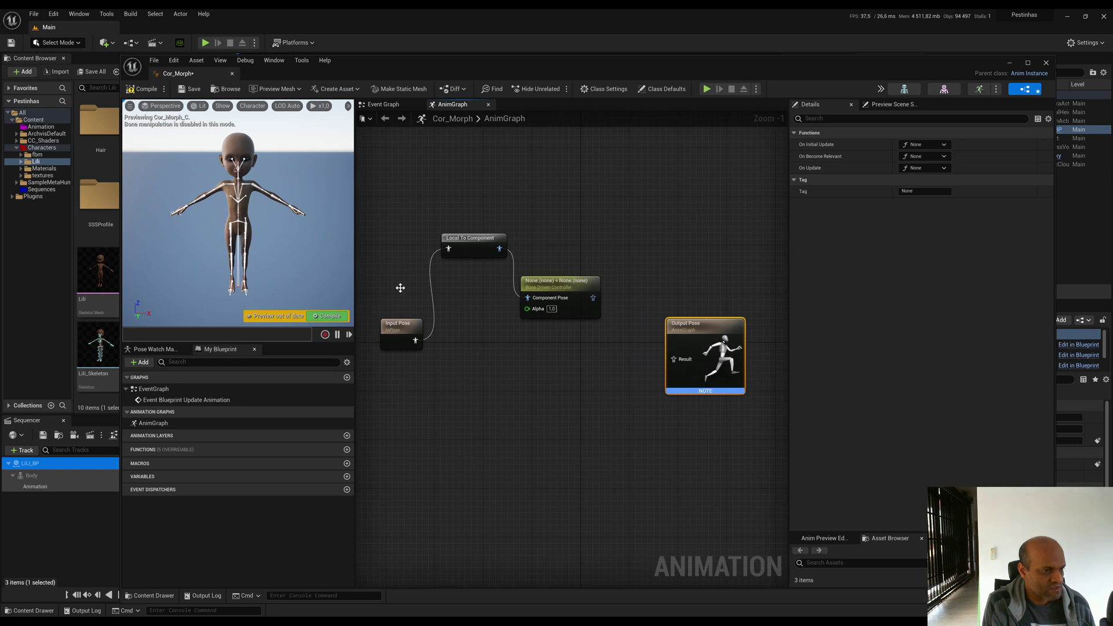
# - Select the Bone Driven Controller and widen and orbit the preview to view the torso and arm
pyautogui.click(546, 283)
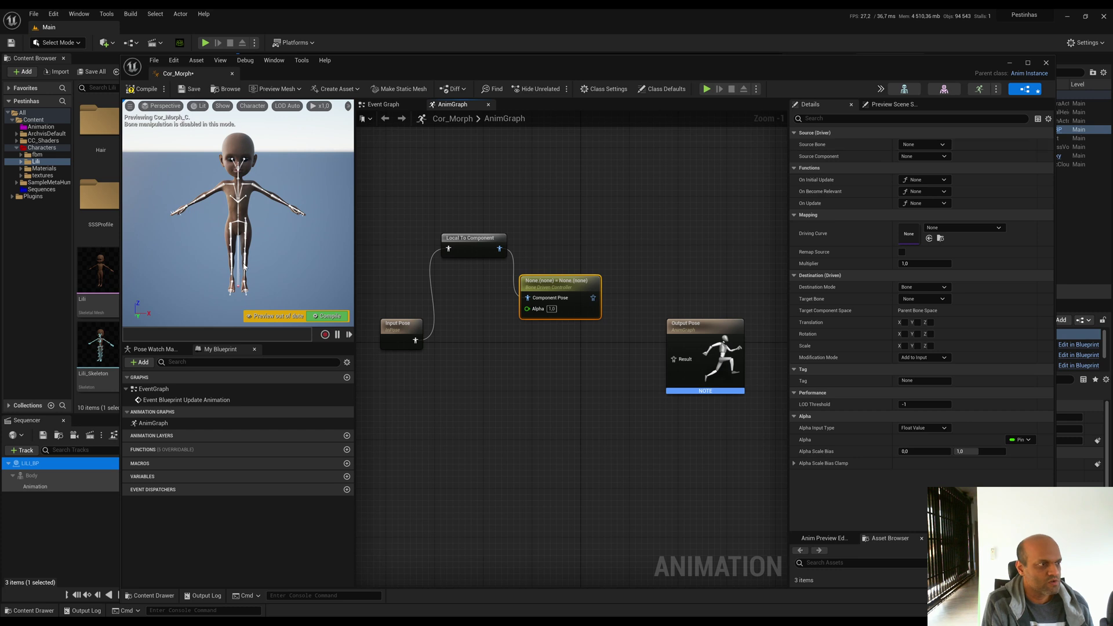
pyautogui.moveTo(367, 257); pyautogui.dragTo(404, 257)
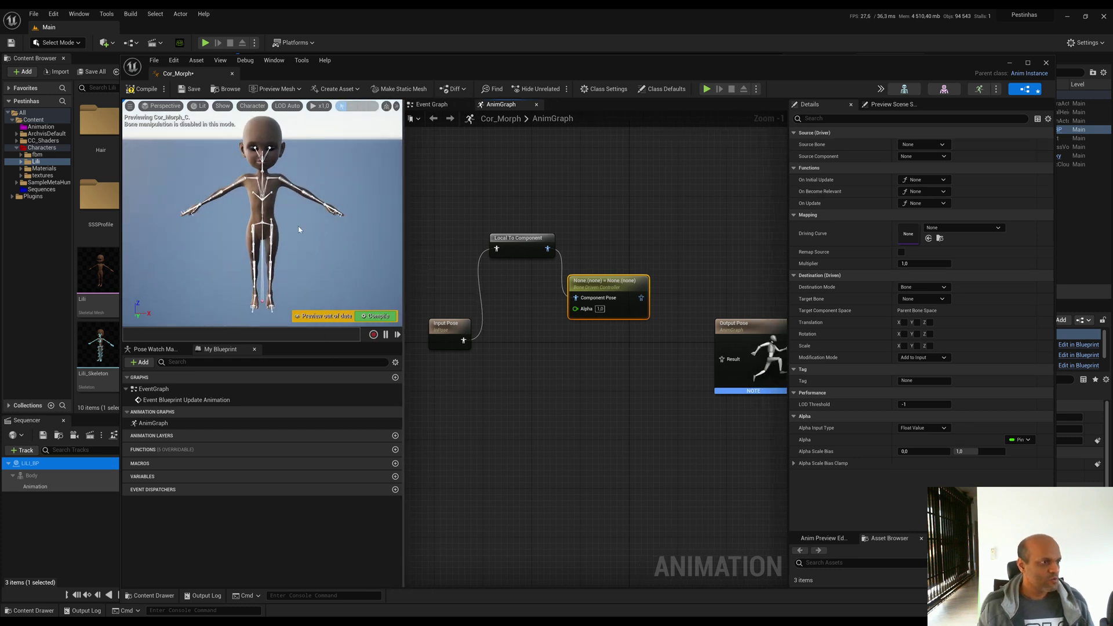
pyautogui.scroll(5, 298, 225)
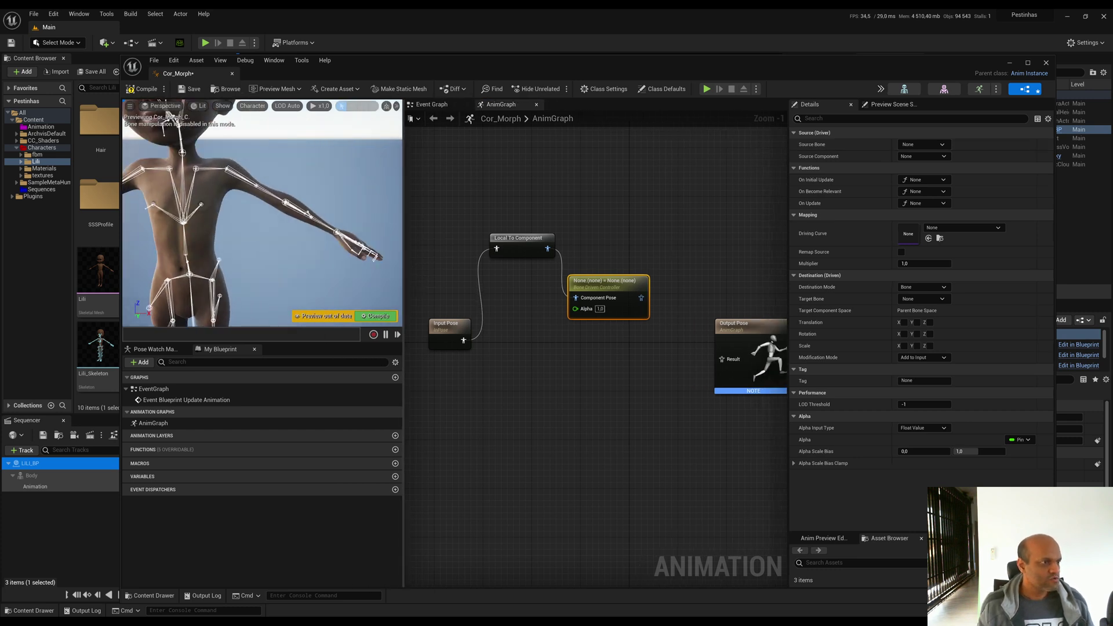
pyautogui.moveTo(298, 225); pyautogui.dragTo(259, 172)
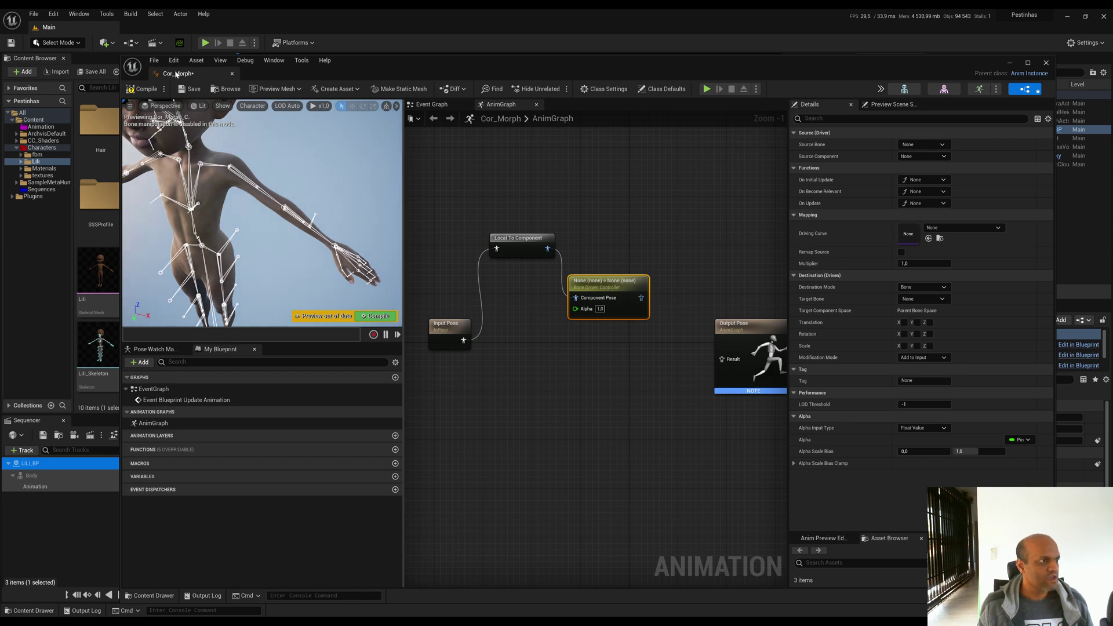
# - Move Cor_Morph aside and open the Lili mesh editor's skeleton bone tree
pyautogui.moveTo(360, 65); pyautogui.dragTo(519, 65)
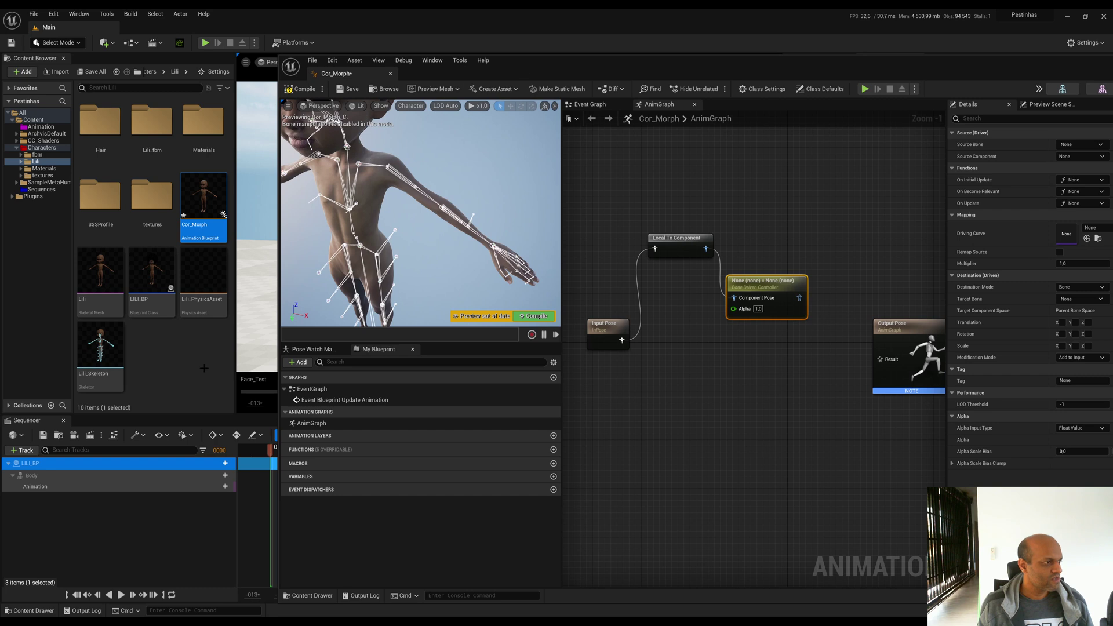
pyautogui.doubleClick(100, 270)
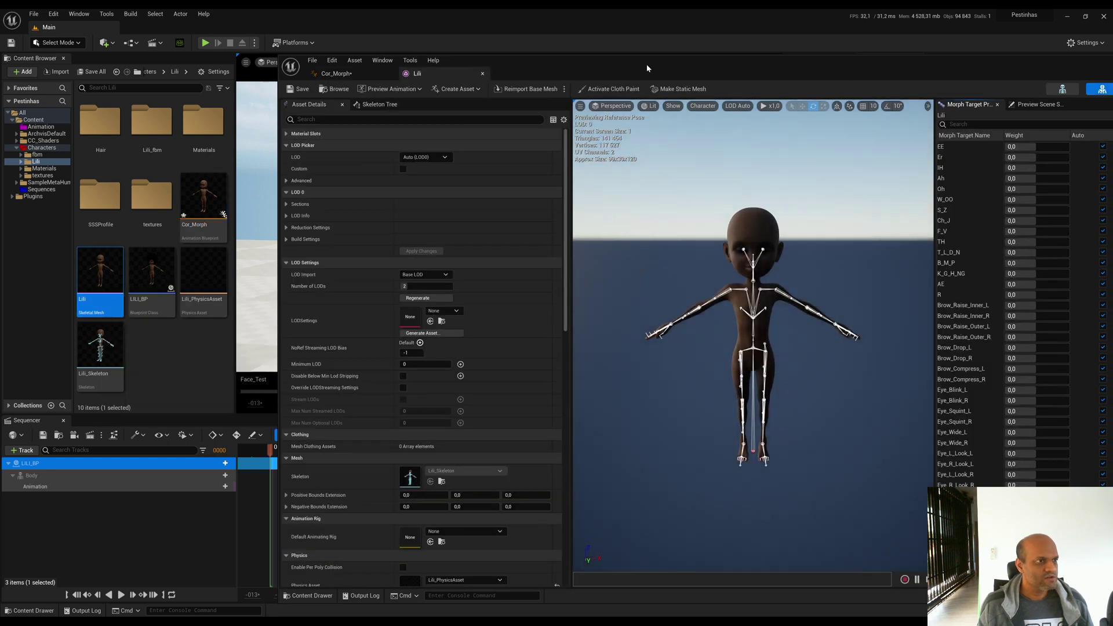
pyautogui.moveTo(648, 69); pyautogui.dragTo(440, 62)
pyautogui.click(127, 66)
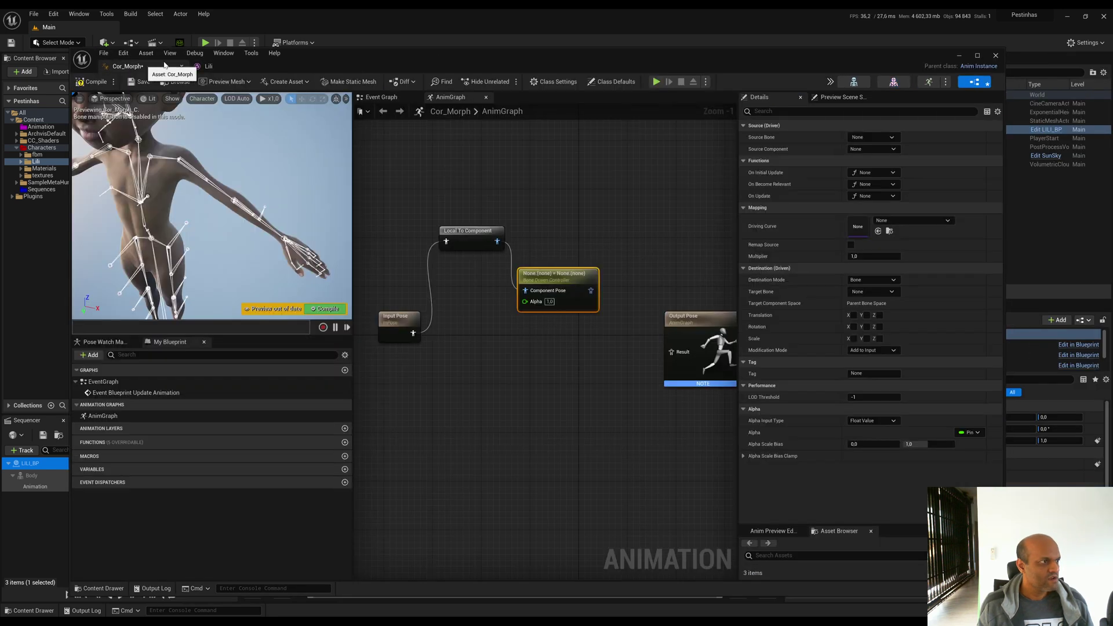
pyautogui.click(237, 71)
pyautogui.click(854, 82)
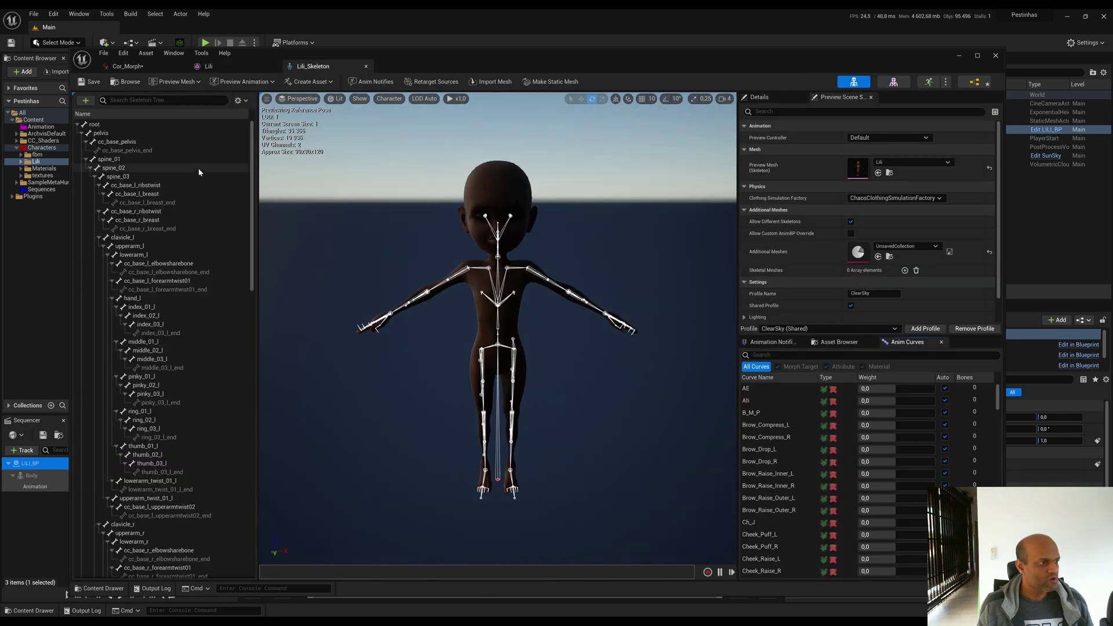
# - Filter bones for 'lowe', rotate lowerarm_l to bend the forearm, then reset its rotation
pyautogui.click(114, 97)
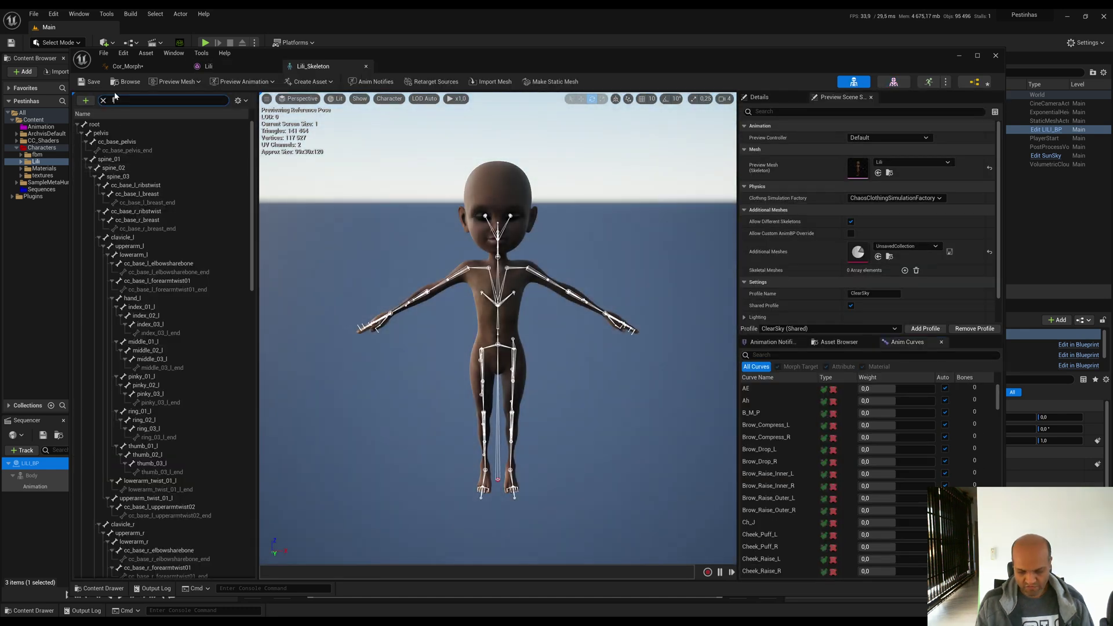
pyautogui.write('lowe')
pyautogui.click(132, 185)
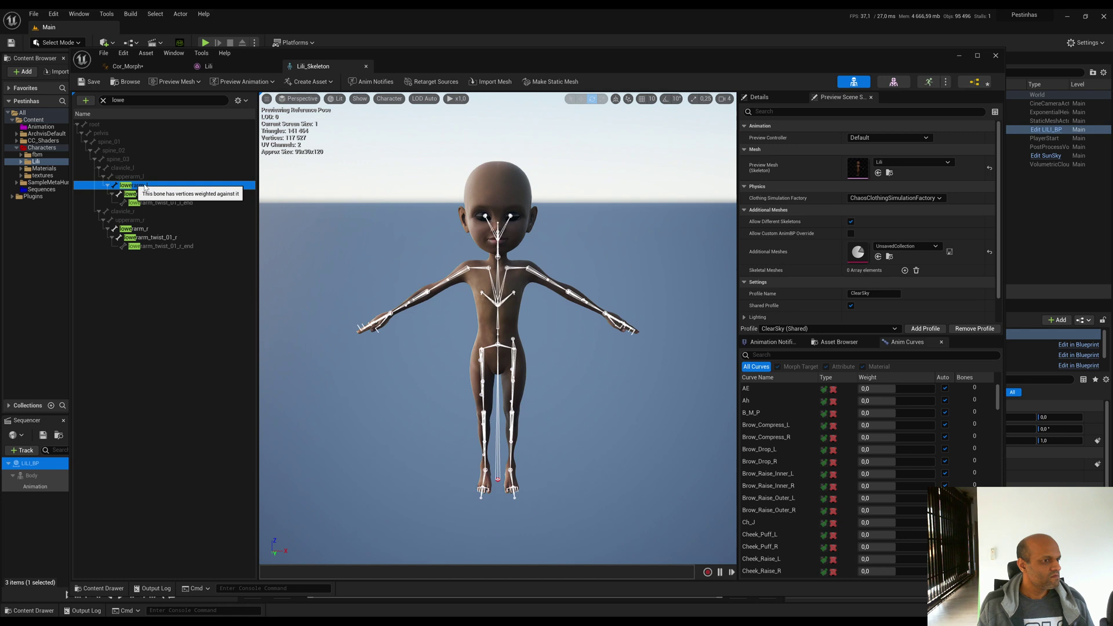
pyautogui.keyDown('alt'); pyautogui.moveTo(441, 325); pyautogui.dragTo(514, 332); pyautogui.keyUp('alt')
pyautogui.scroll(5, 515, 331)
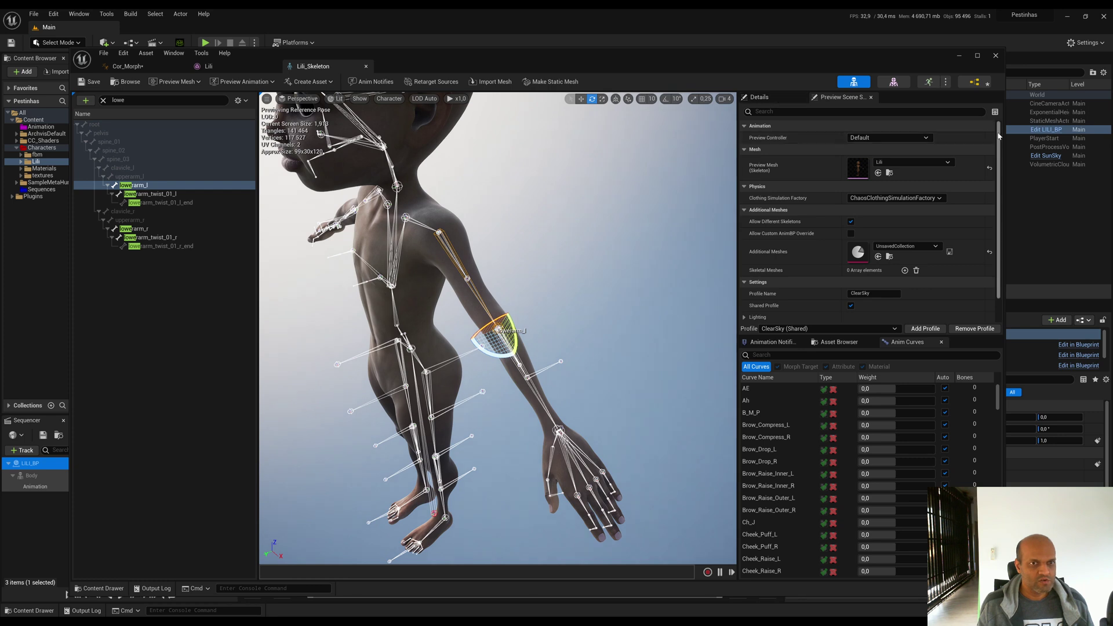
pyautogui.click(760, 96)
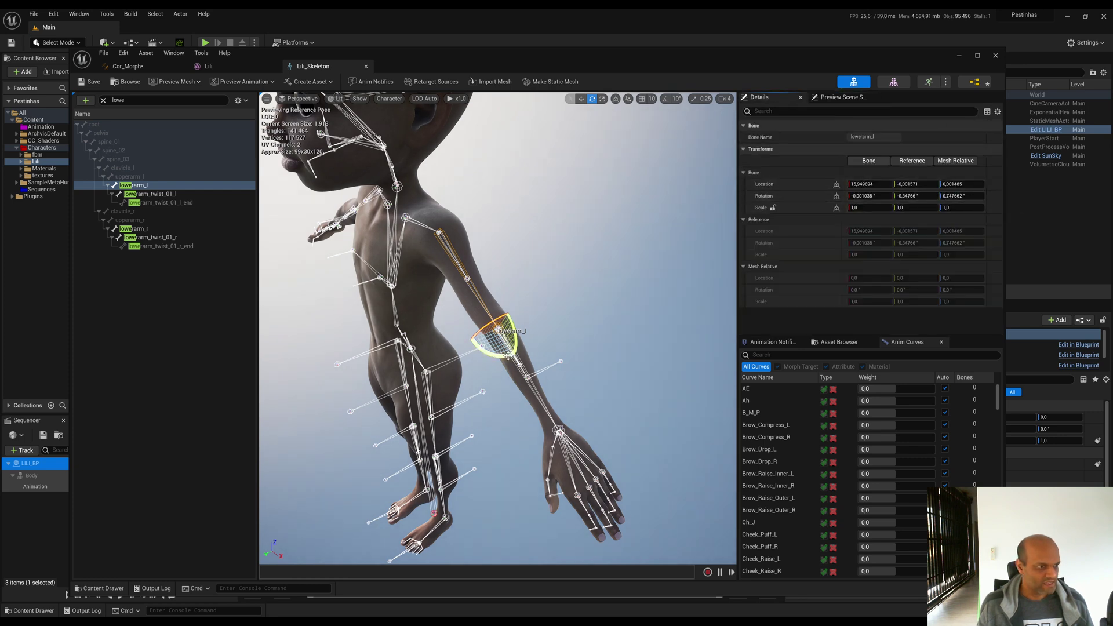
pyautogui.moveTo(508, 355); pyautogui.dragTo(516, 357)
pyautogui.click(992, 196)
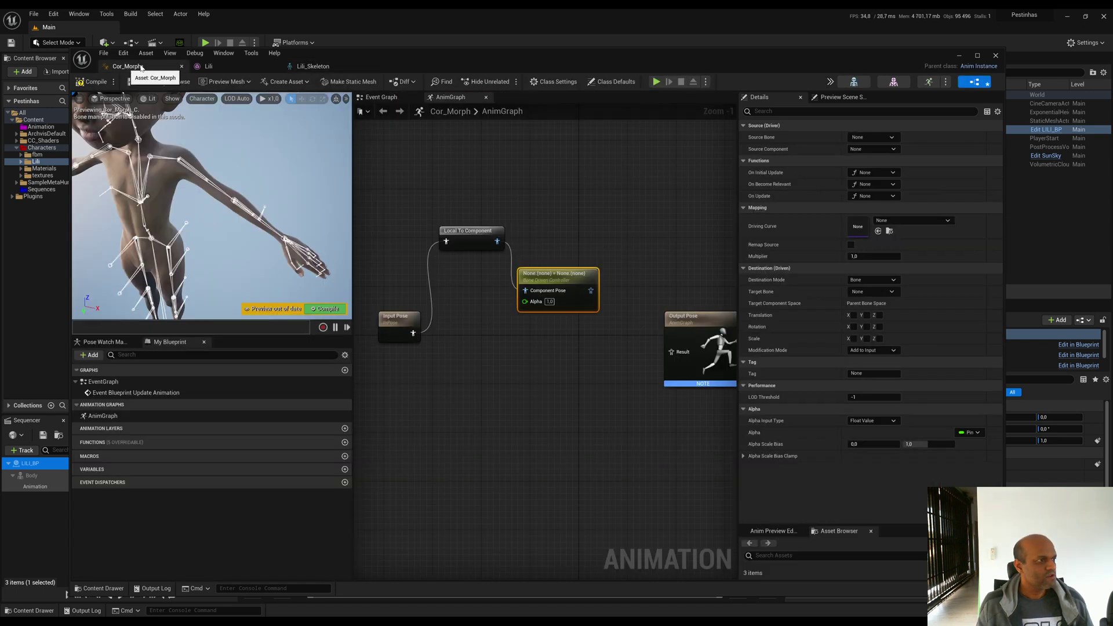
# - Set the Bone Driven Controller's source to lowerarm_l Rotation Z
pyautogui.click(128, 66)
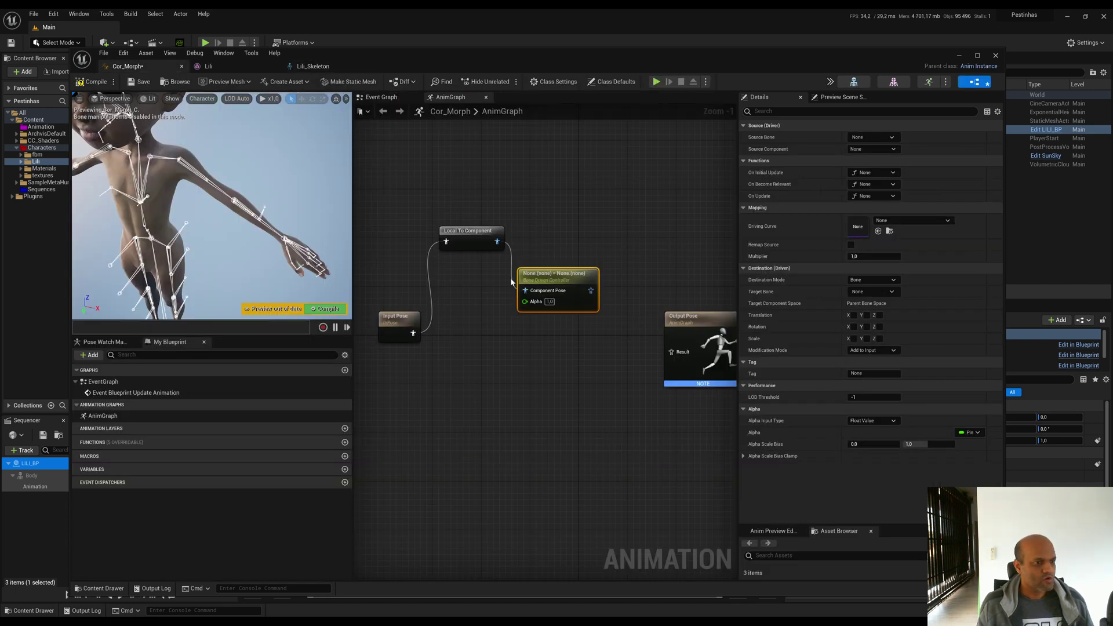
pyautogui.moveTo(555, 272); pyautogui.dragTo(560, 272)
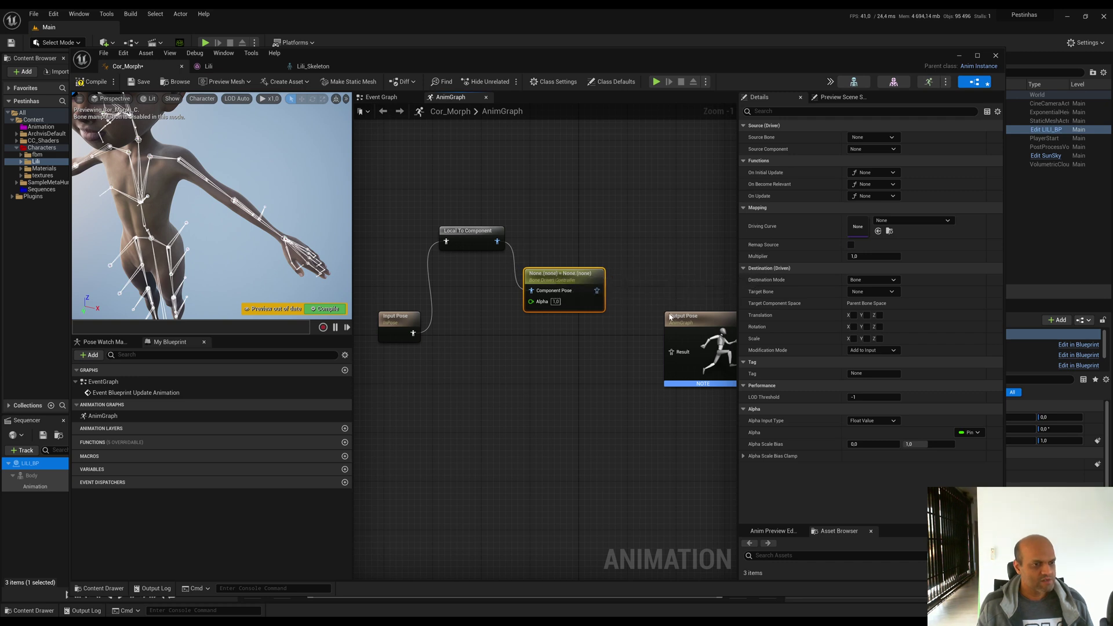
pyautogui.moveTo(697, 318); pyautogui.dragTo(690, 318)
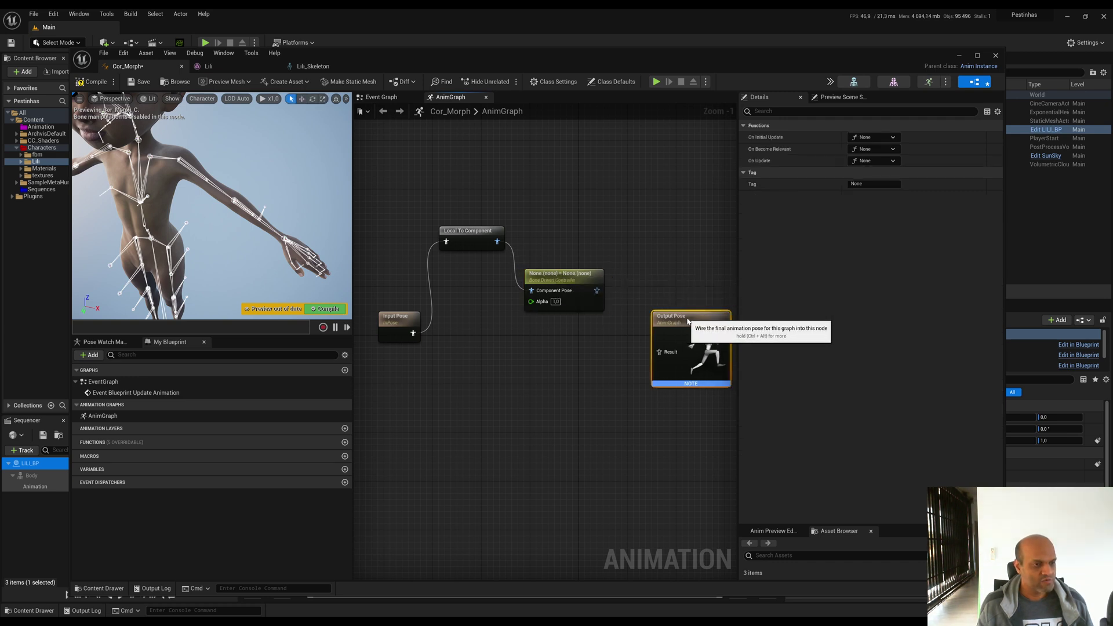
pyautogui.click(549, 273)
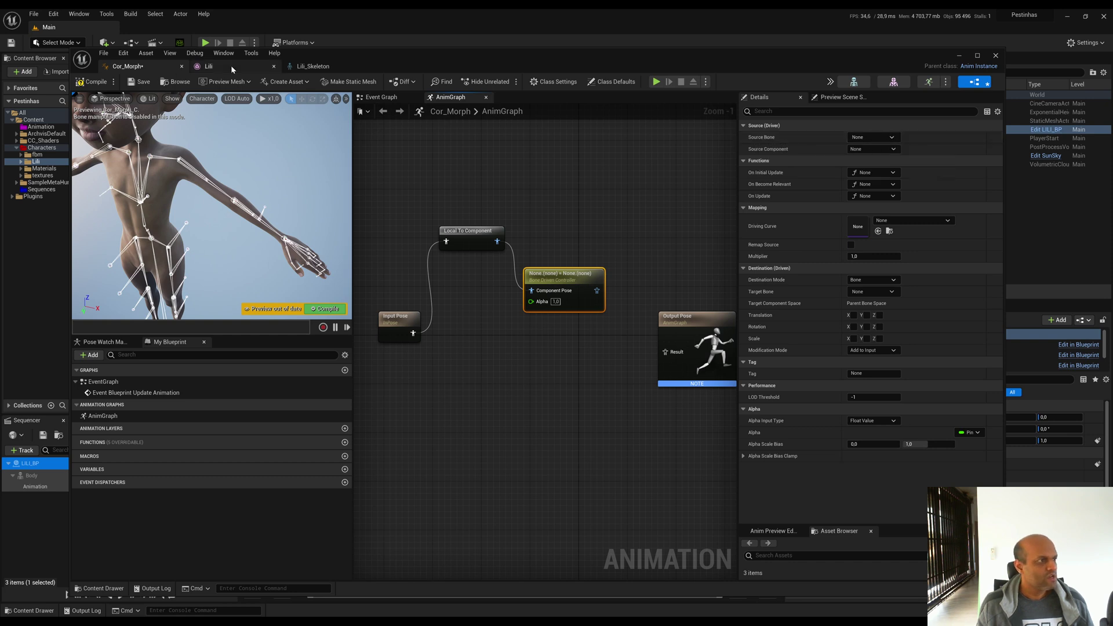
pyautogui.click(872, 137)
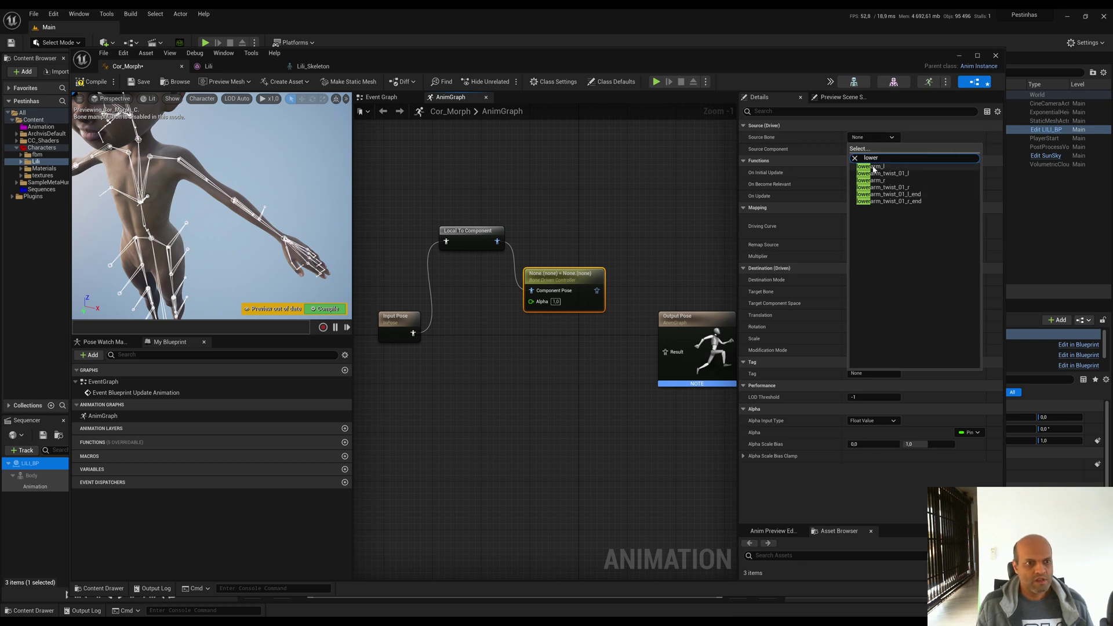
pyautogui.click(868, 170)
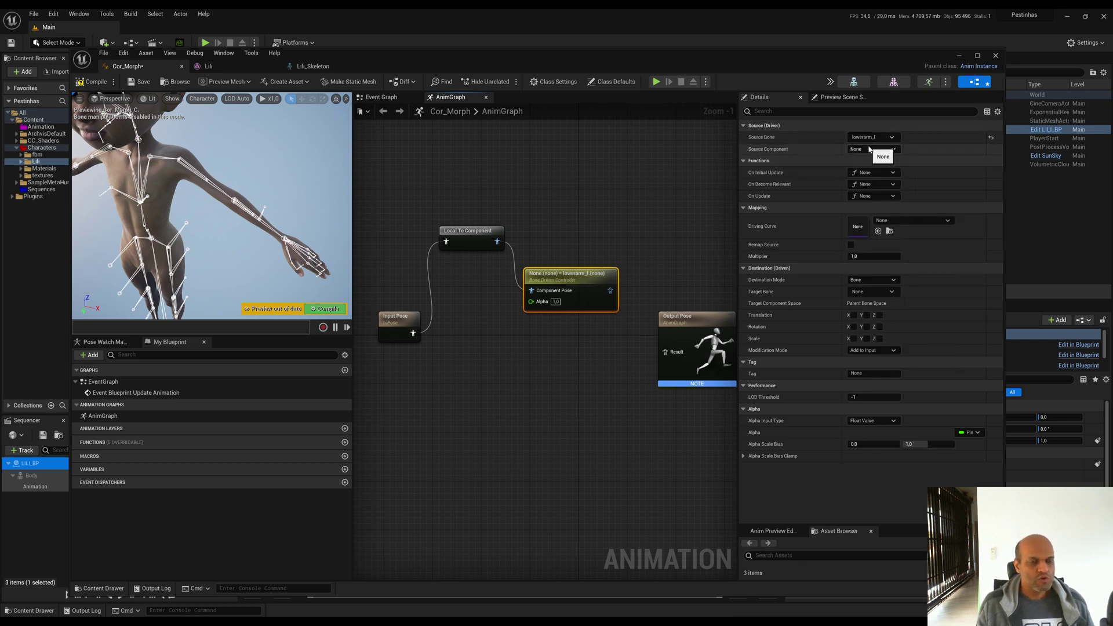
pyautogui.click(869, 150)
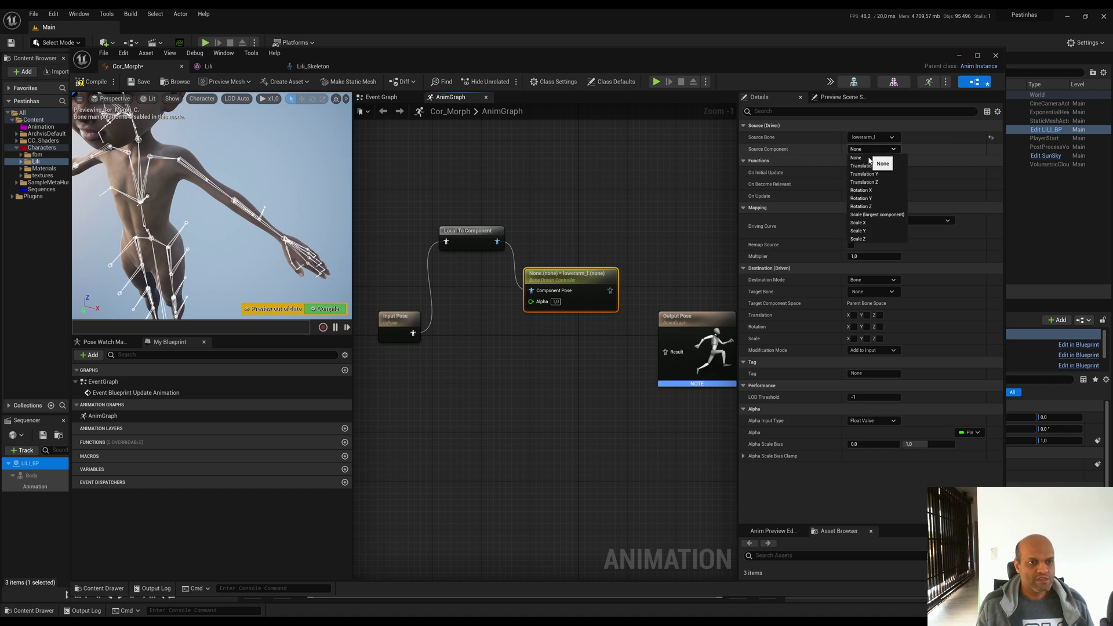
pyautogui.click(867, 207)
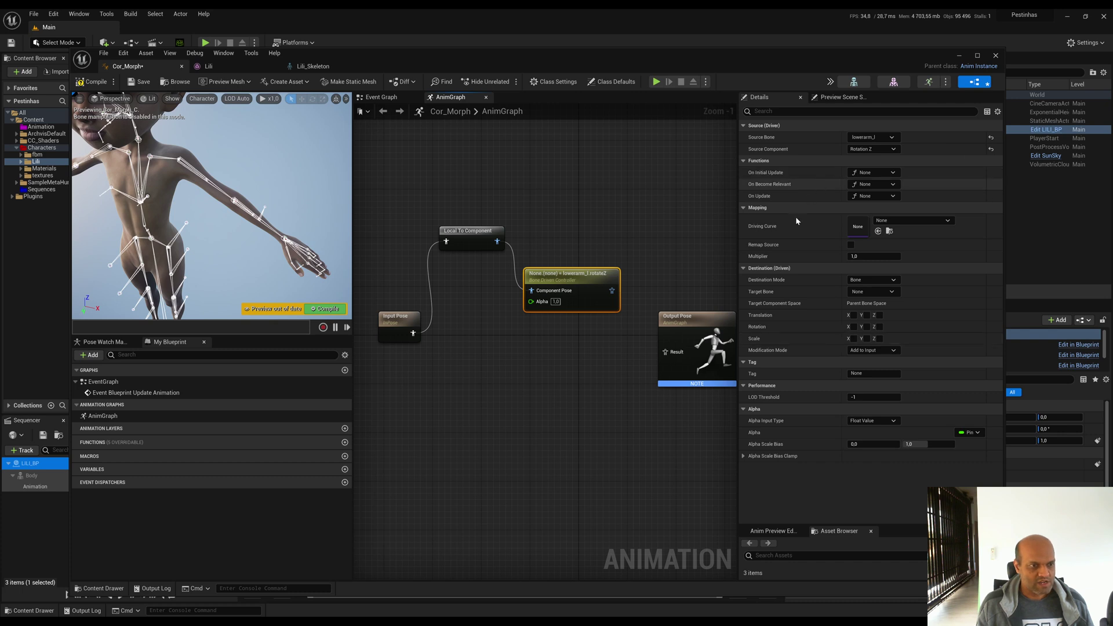
# - Enable Remap Source and set the source range to 0–125
pyautogui.click(851, 245)
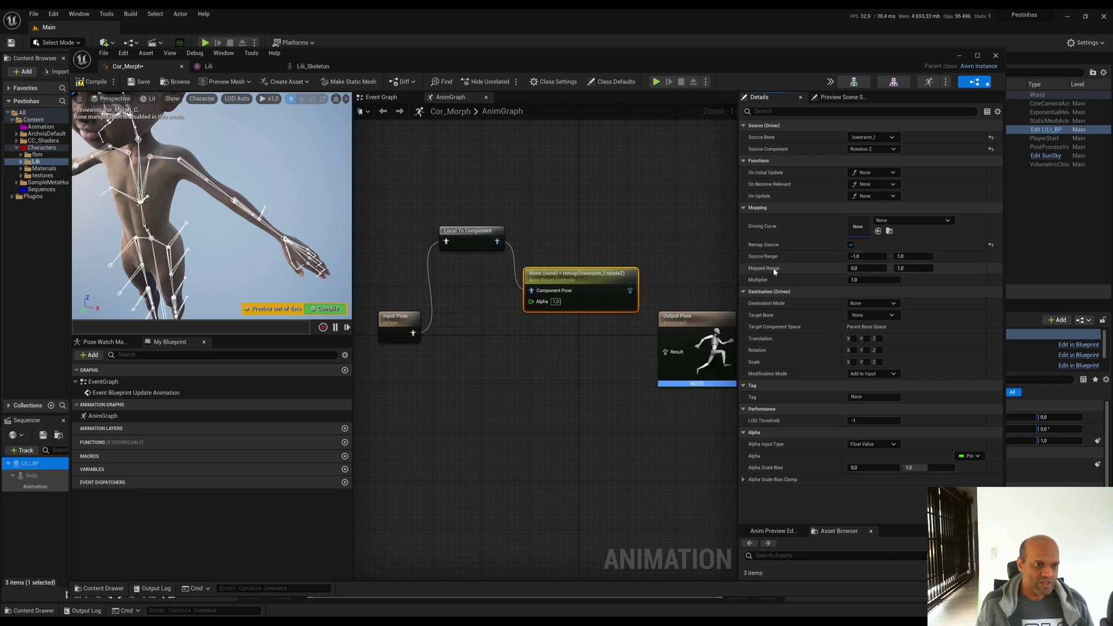
pyautogui.click(867, 256)
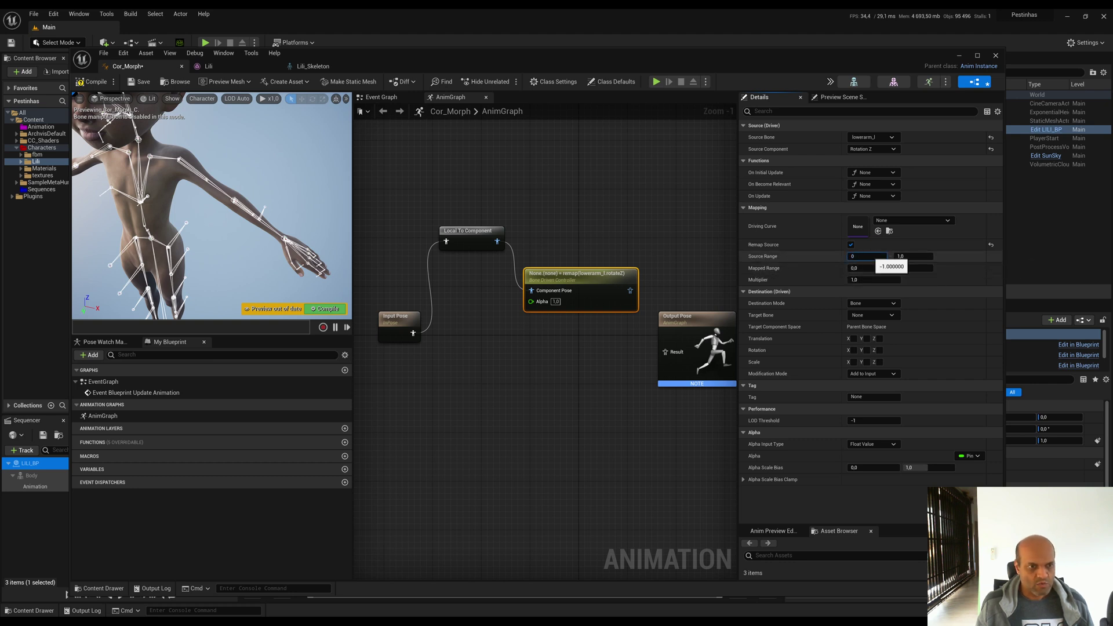
pyautogui.write('0')
pyautogui.press('Tab')
pyautogui.write('12')
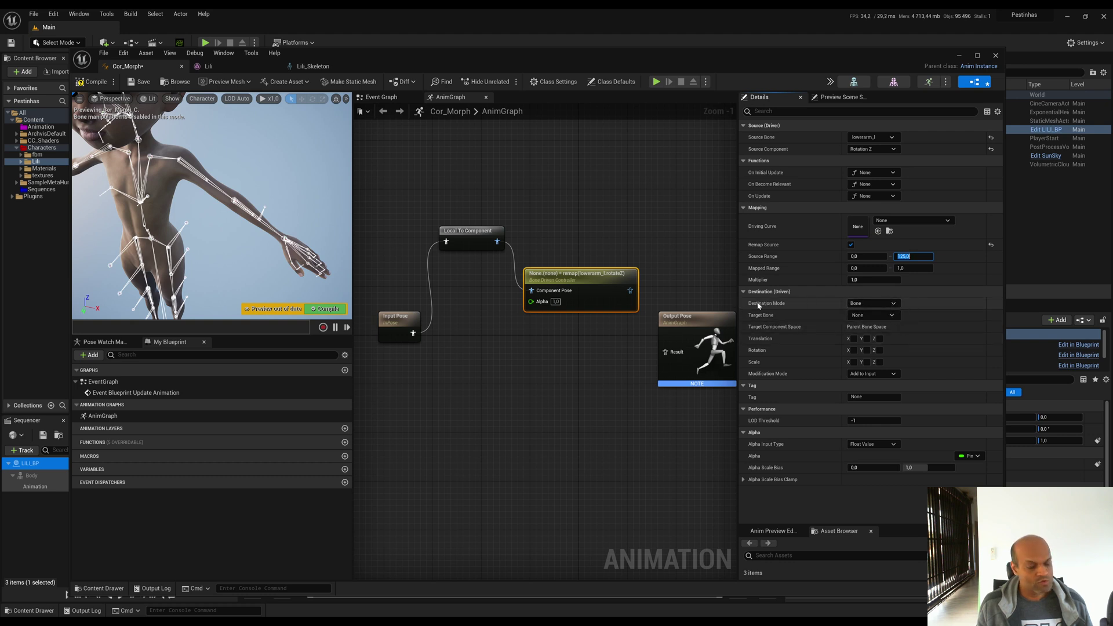
# - Set Destination Mode to Morph Target and copy the Cor_LowerArm_L_-125 name from Lili's morph list
pyautogui.click(893, 304)
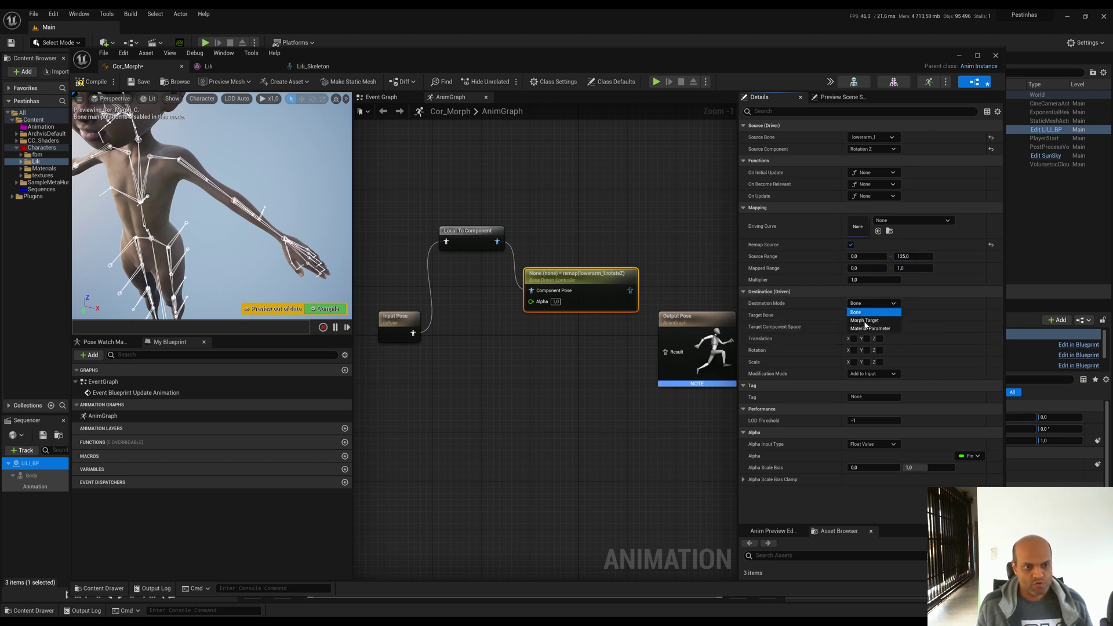
pyautogui.click(870, 323)
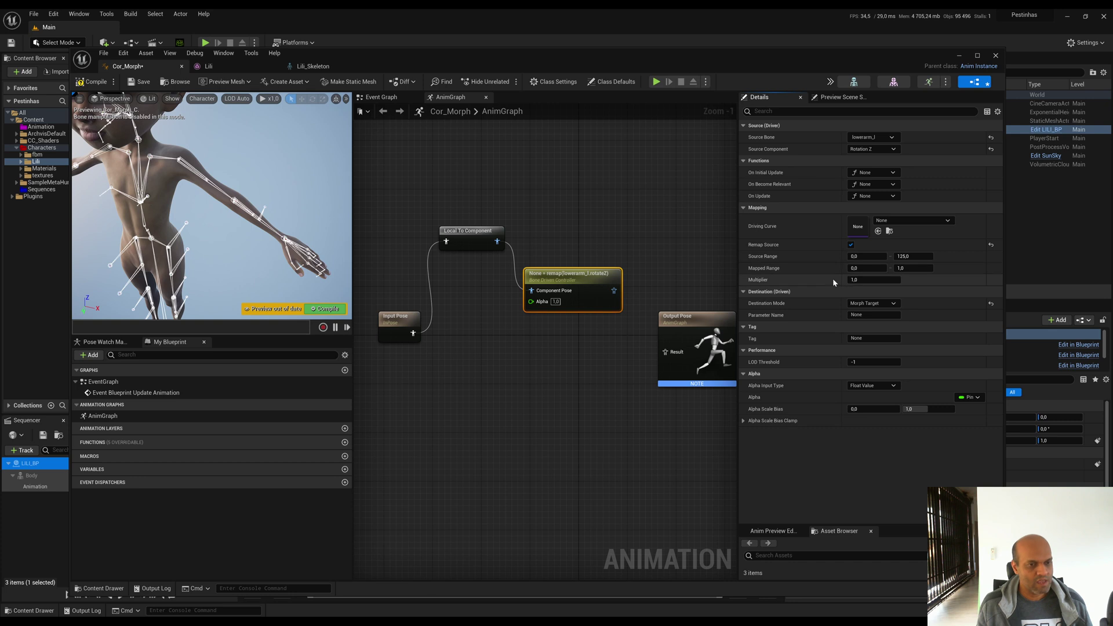
pyautogui.click(229, 67)
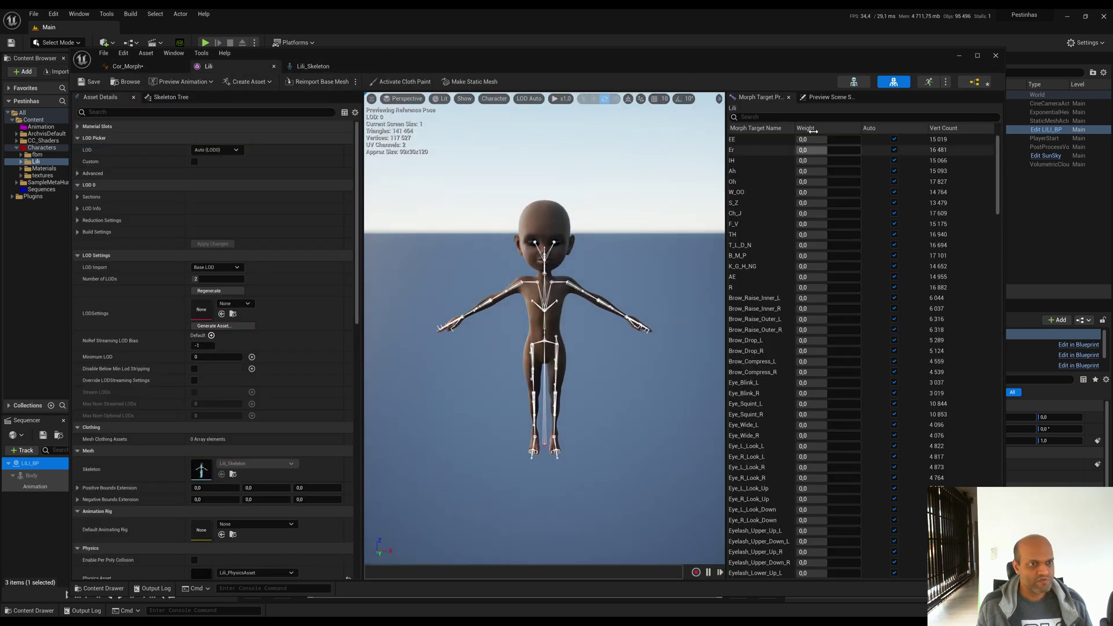
pyautogui.write('cor')
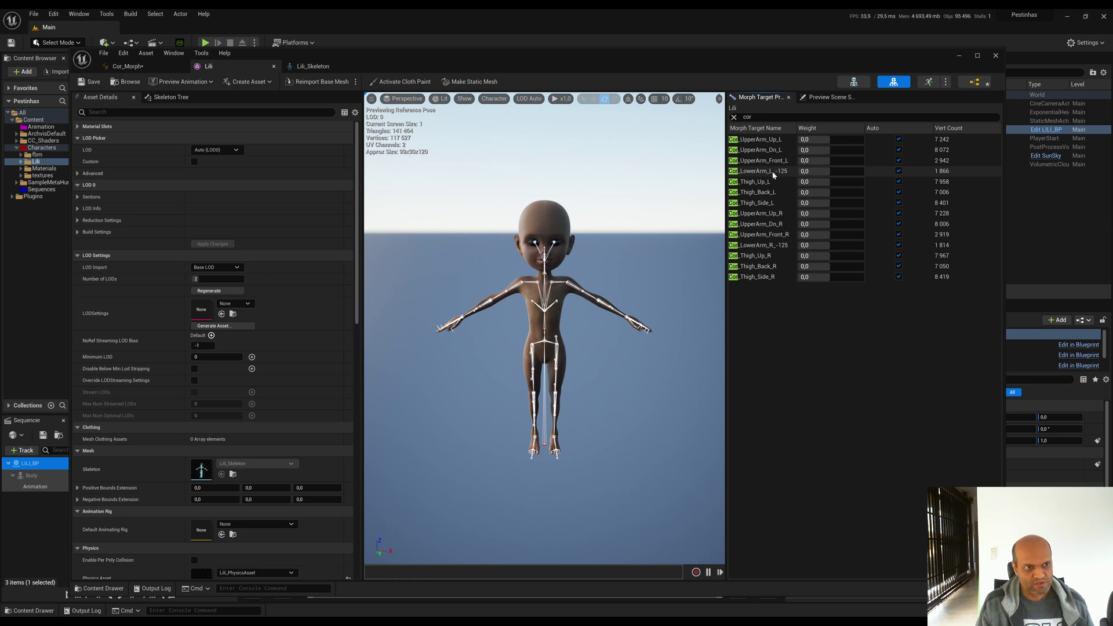
pyautogui.rightClick(752, 175)
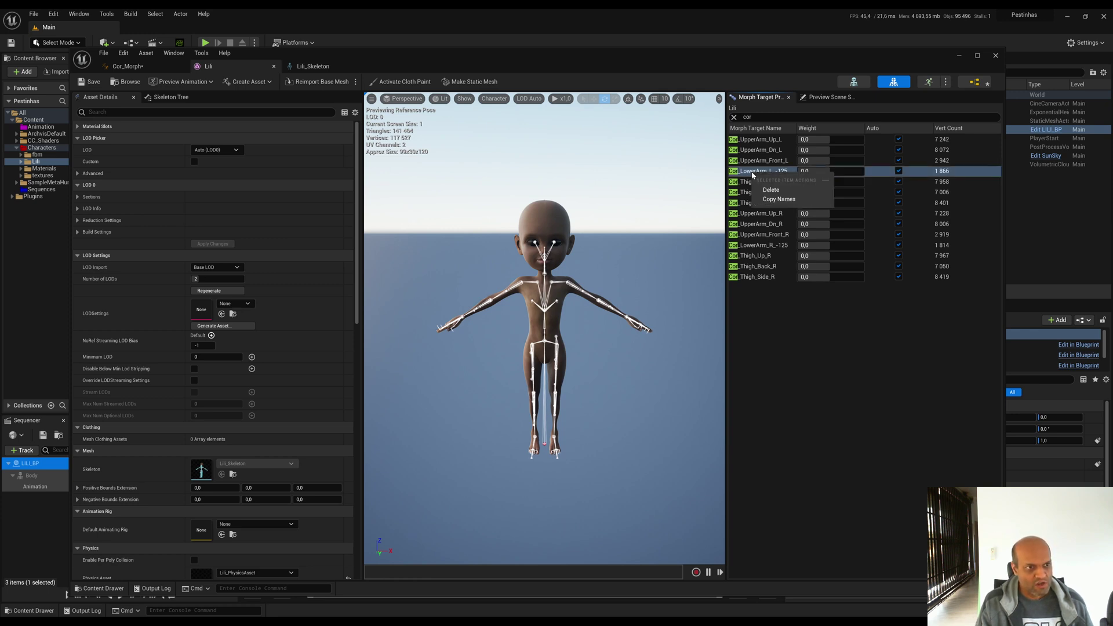
pyautogui.click(771, 198)
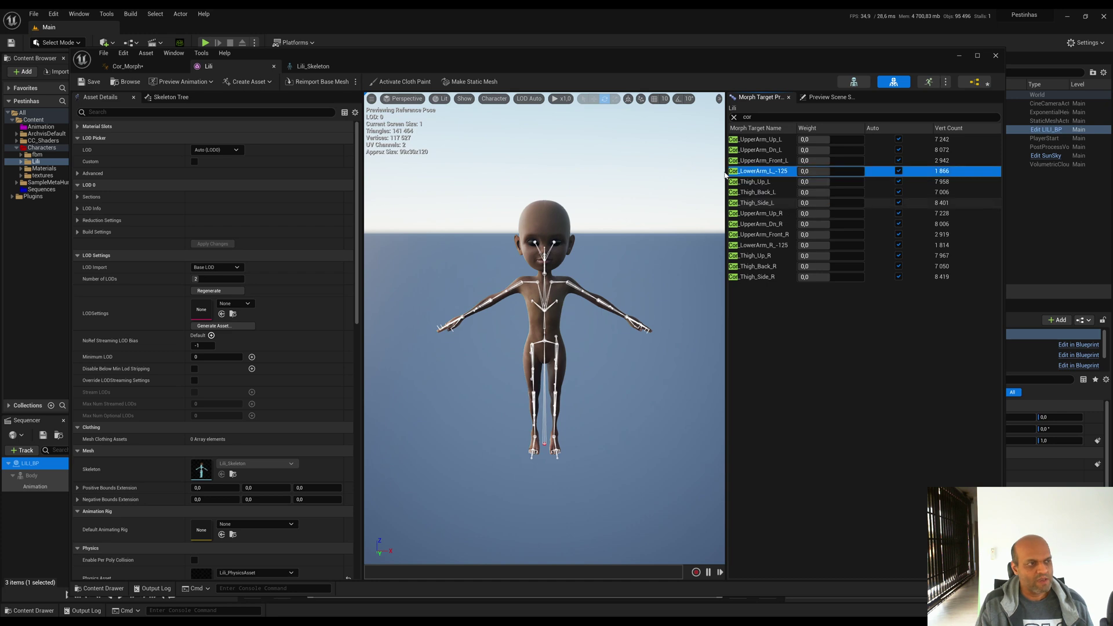
pyautogui.click(118, 66)
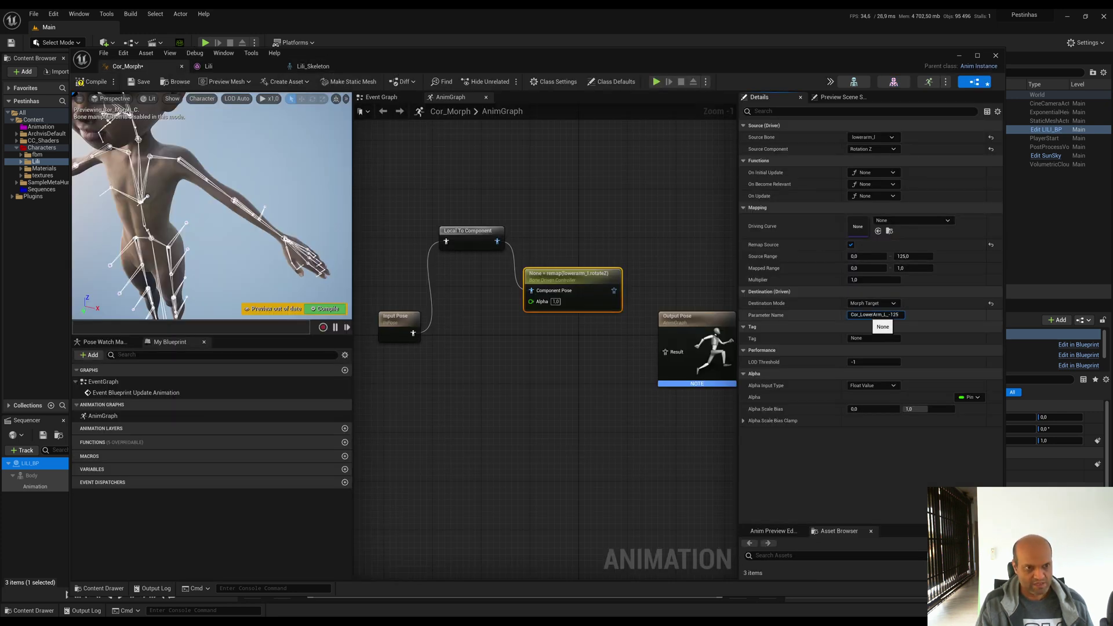
# - Commit the parameter name, connect the controller to Output Pose via Component To Local, and compile
pyautogui.press('Return')
pyautogui.moveTo(571, 274); pyautogui.dragTo(565, 231)
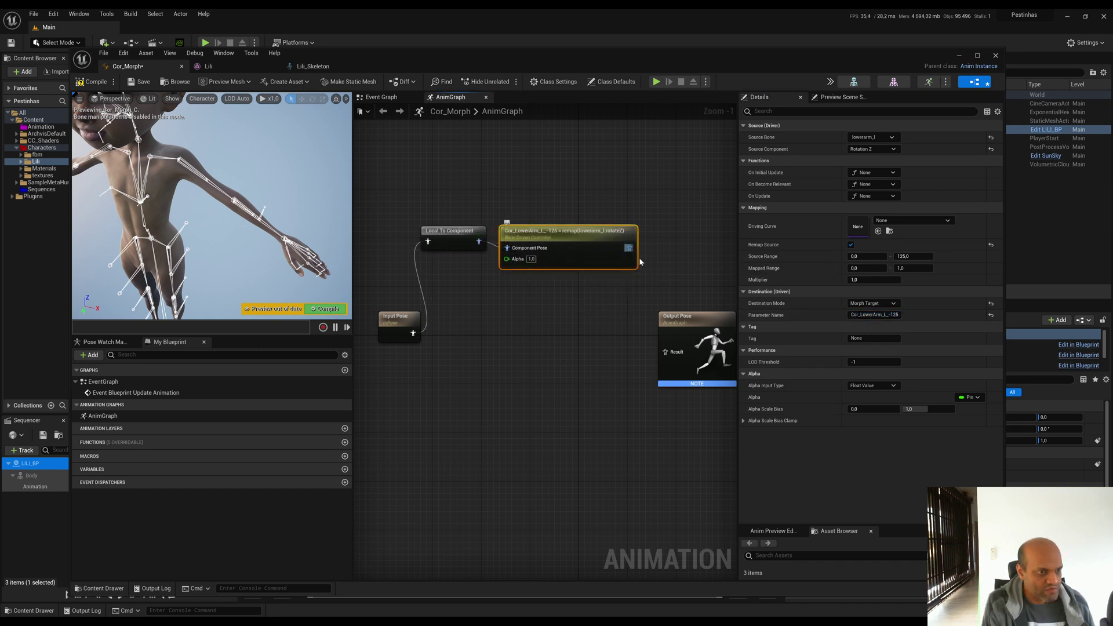
pyautogui.moveTo(630, 249); pyautogui.dragTo(665, 352)
pyautogui.scroll(-2, 638, 333)
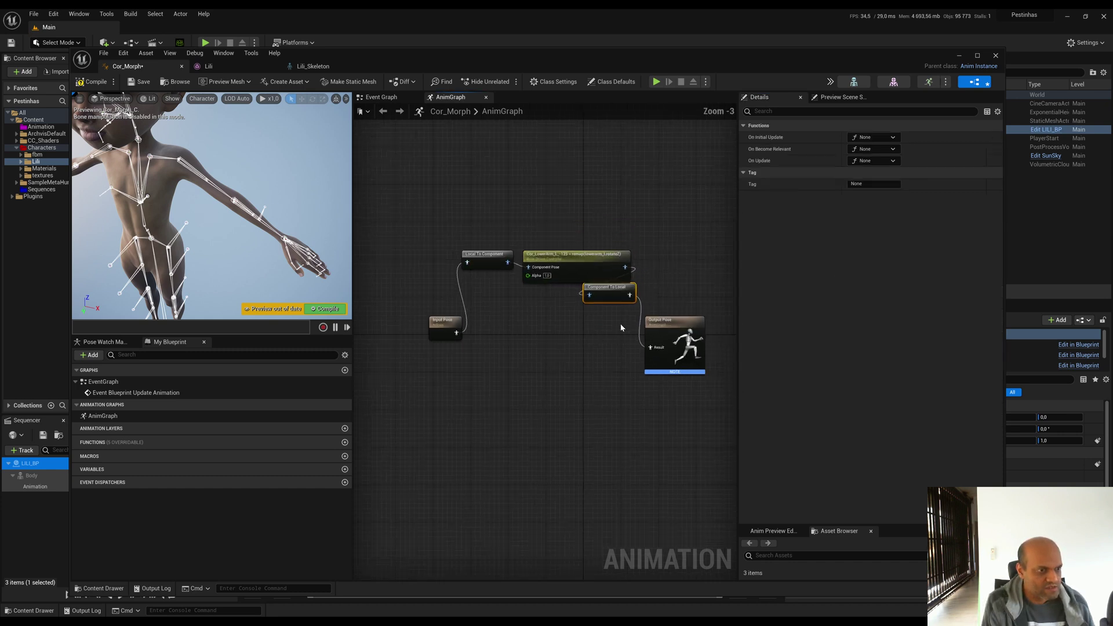
pyautogui.moveTo(604, 291); pyautogui.dragTo(609, 223)
pyautogui.moveTo(716, 319); pyautogui.dragTo(687, 310)
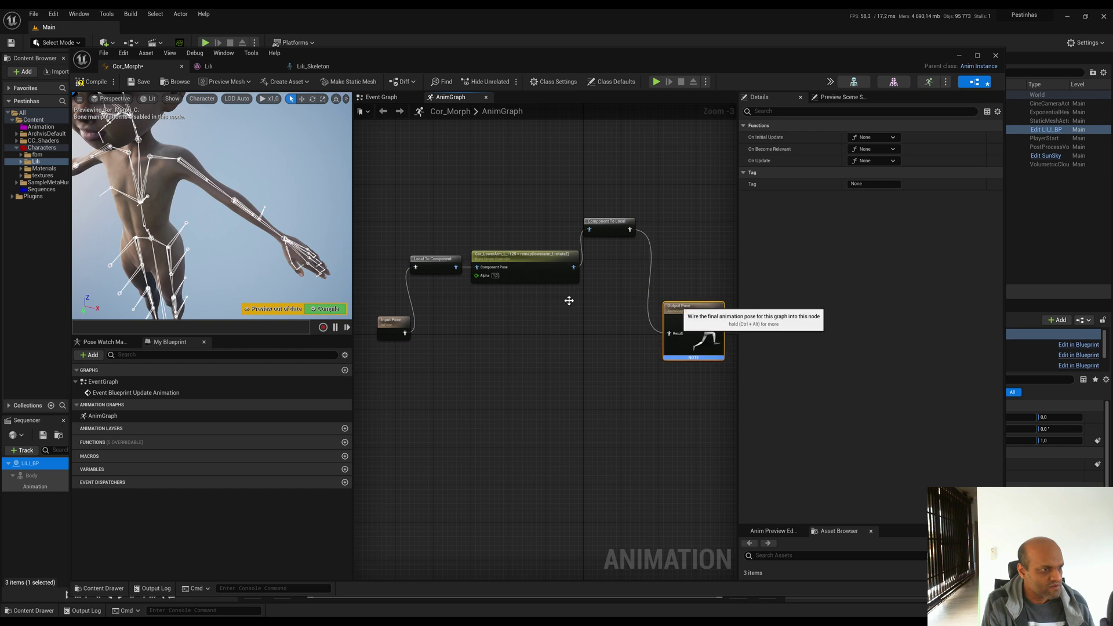
pyautogui.click(326, 309)
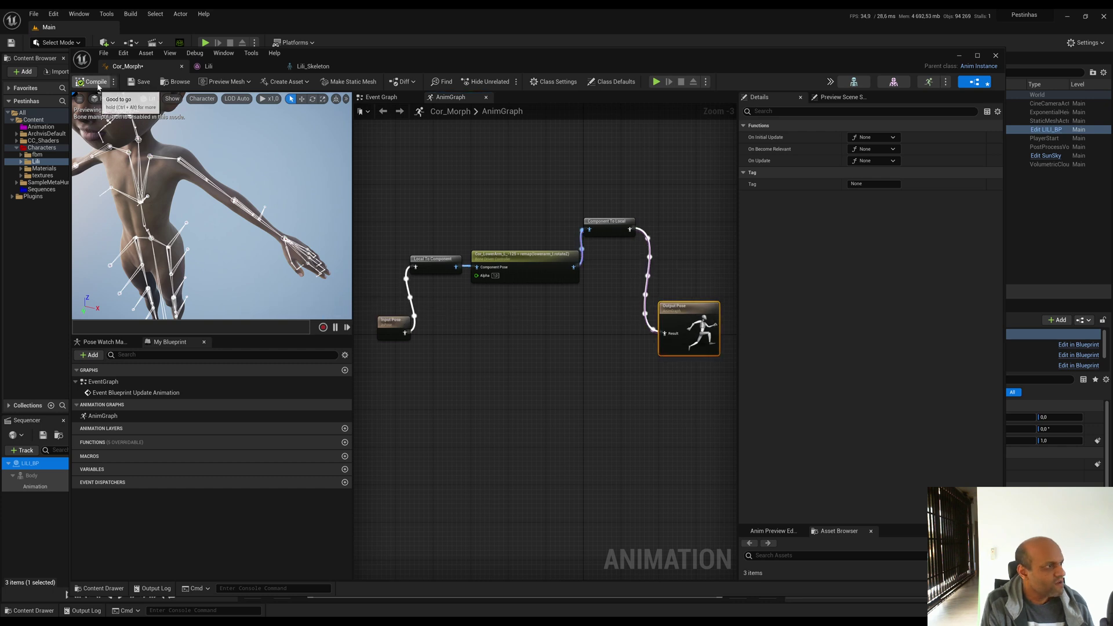
pyautogui.click(510, 259)
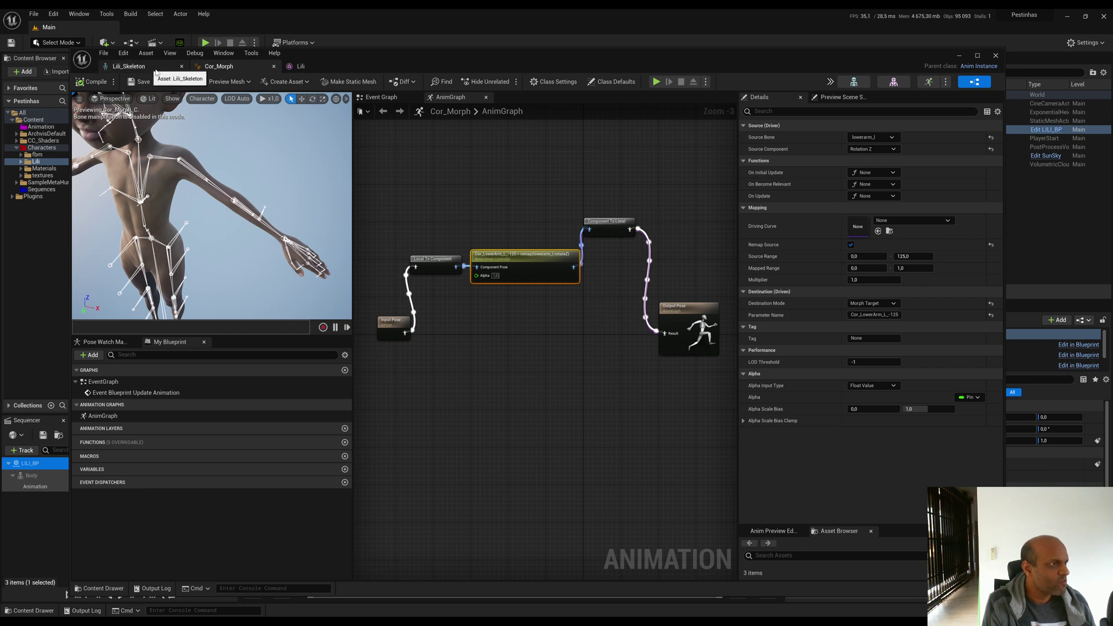
# - In Lili's Asset Details, assign Cor_Morph as the Post Process Anim Blueprint
pyautogui.click(297, 67)
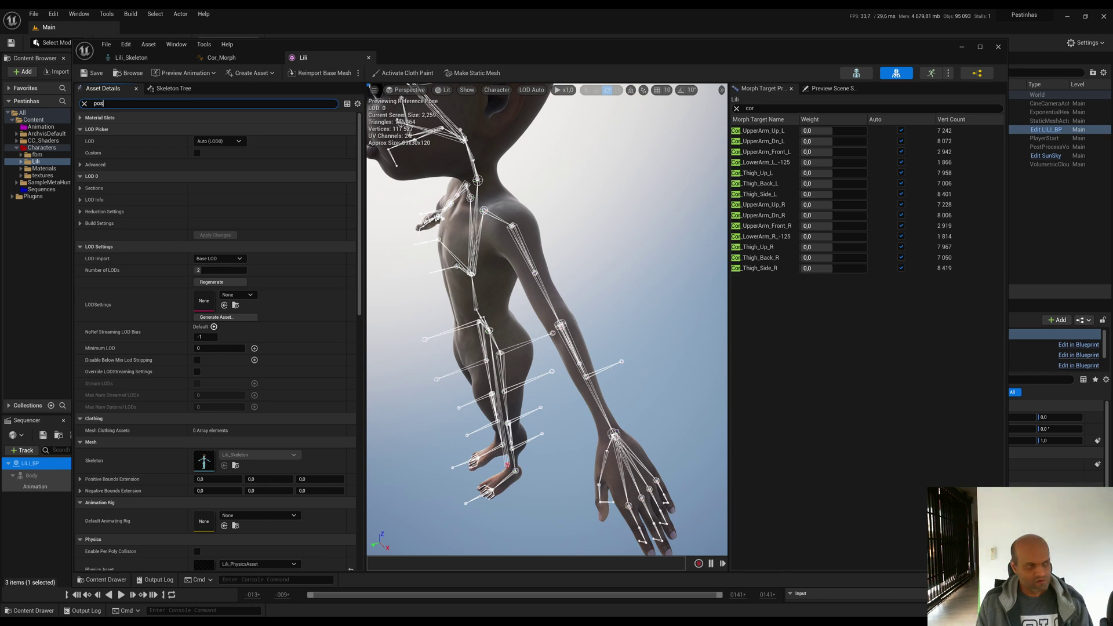
pyautogui.write('post')
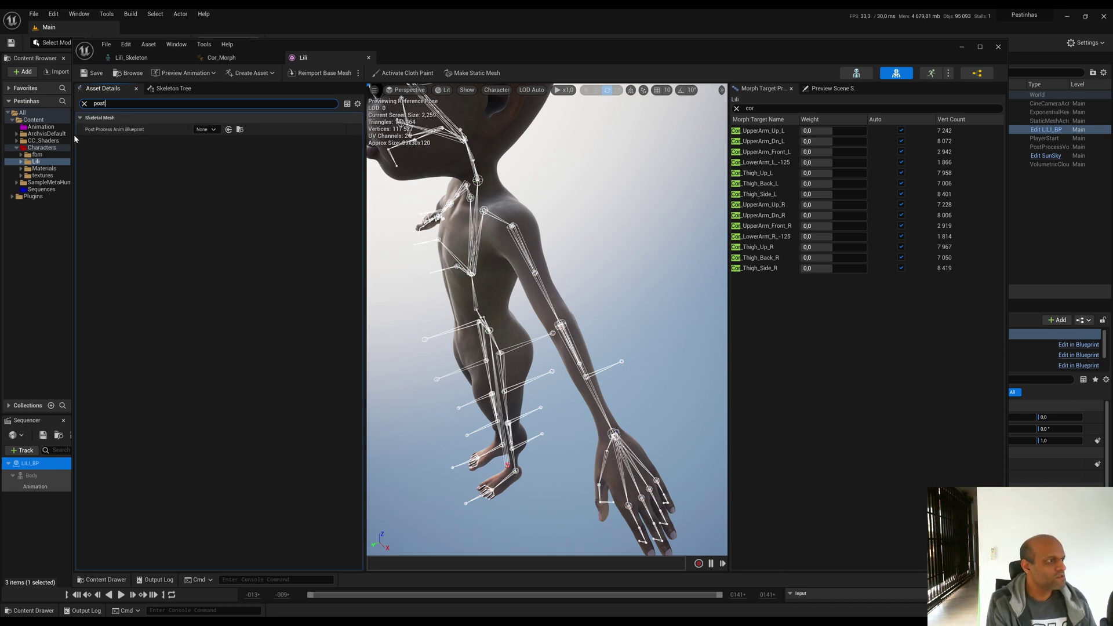
pyautogui.click(210, 129)
pyautogui.click(238, 216)
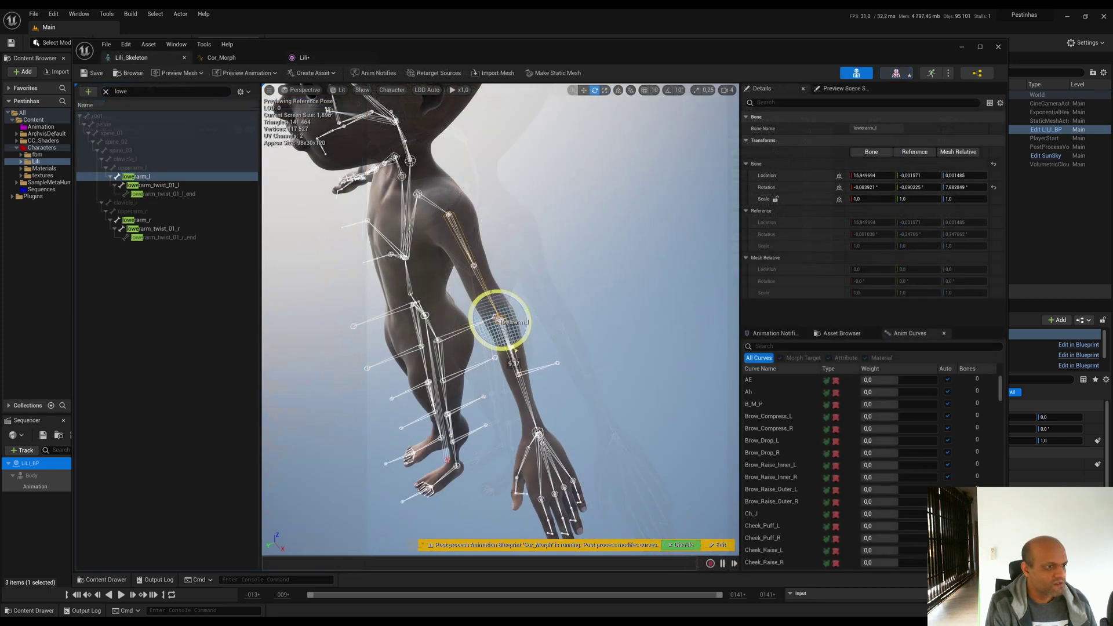
# - Bend the left forearm to test the corrective morph, then reset lowerarm_l's rotation
pyautogui.moveTo(525, 324); pyautogui.dragTo(504, 352)
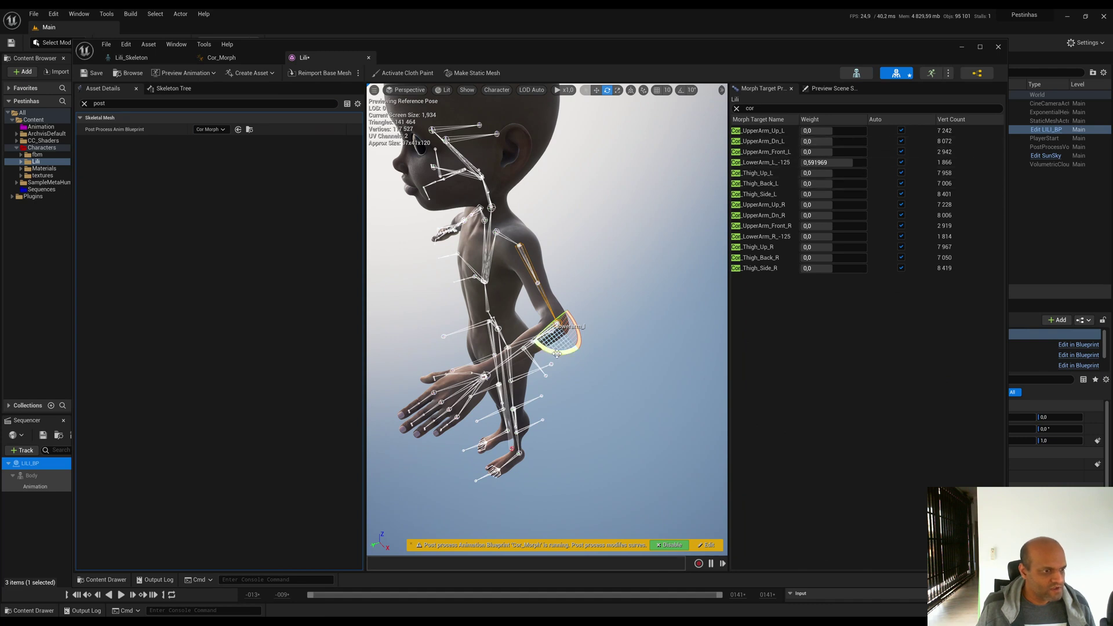
pyautogui.moveTo(557, 354)
pyautogui.mouseDown()
pyautogui.moveTo(548, 338)
pyautogui.moveTo(559, 364)
pyautogui.moveTo(553, 348)
pyautogui.mouseUp()
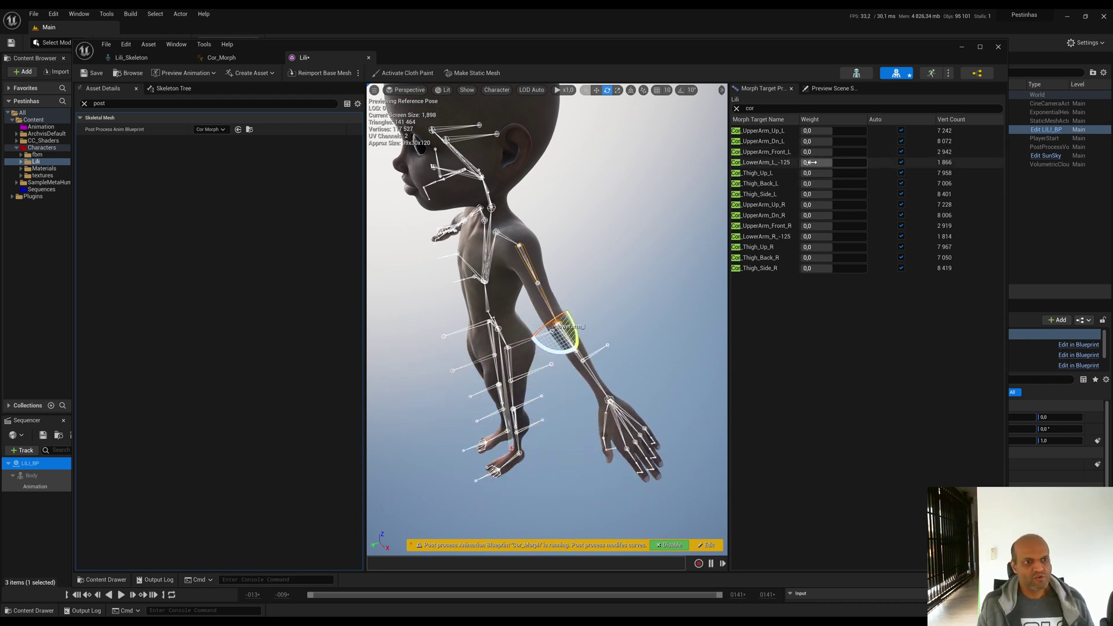
pyautogui.click(131, 57)
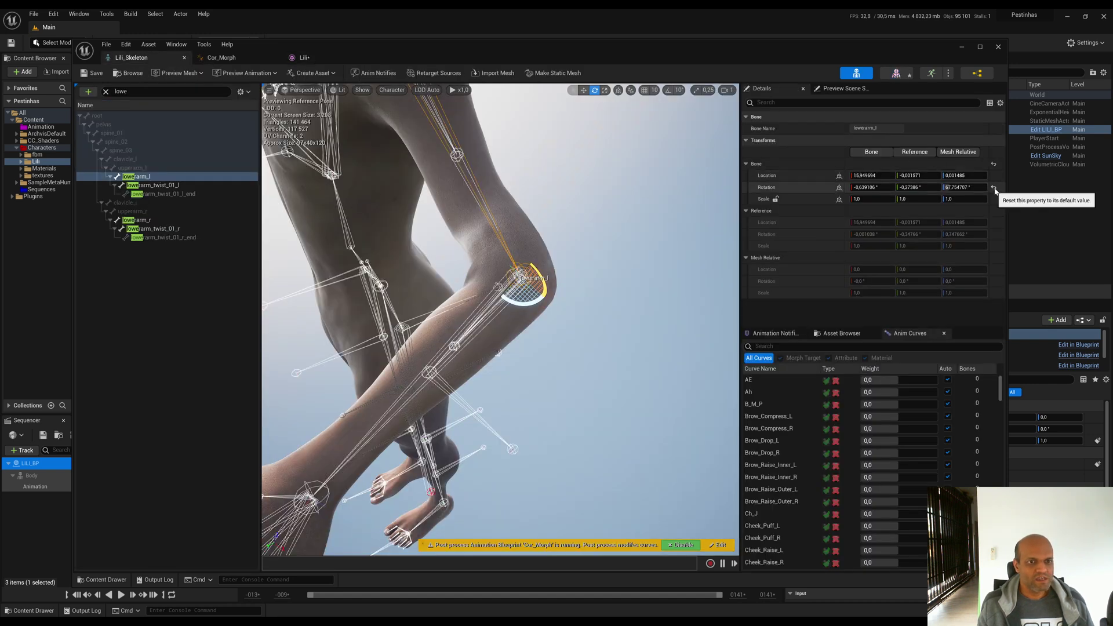
pyautogui.click(995, 189)
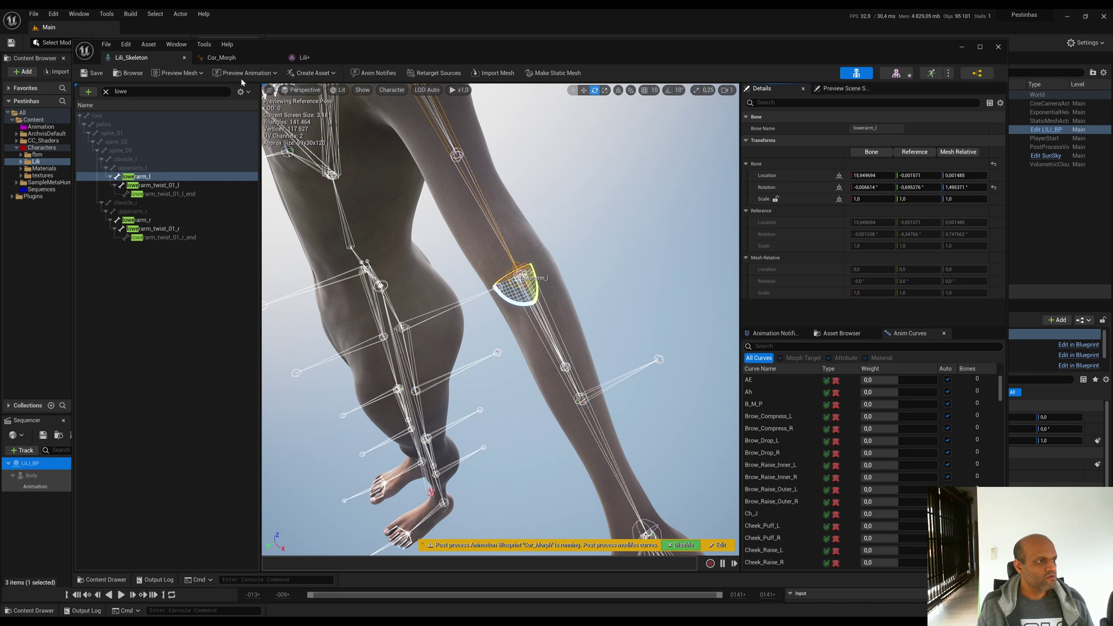
pyautogui.click(235, 59)
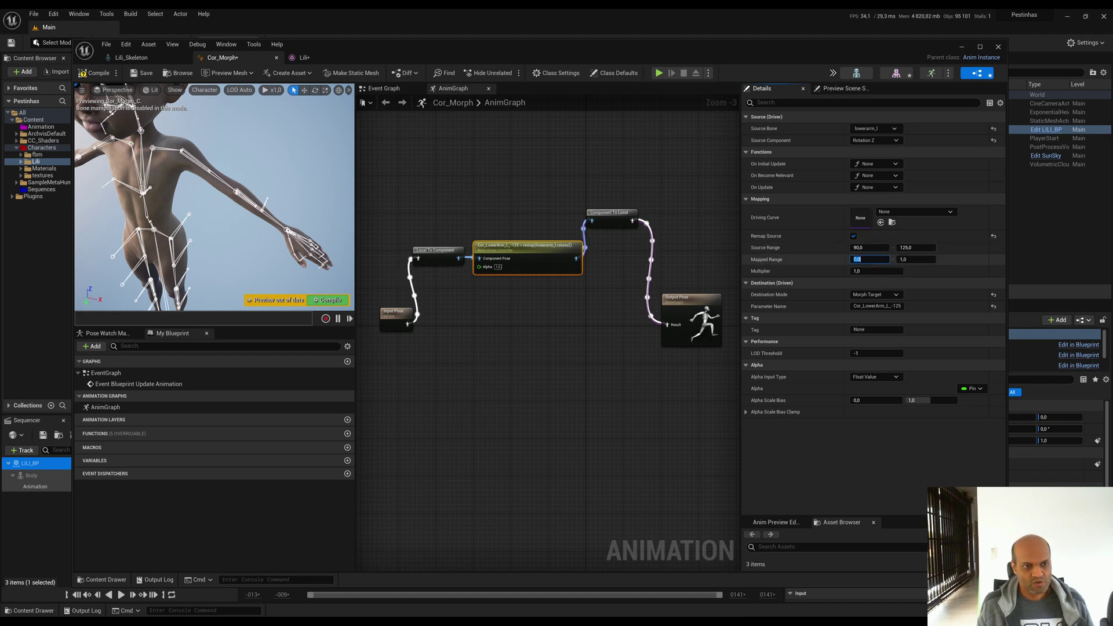
# - Commit the 90–125 range, compile and save Cor_Morph, then swing Lili's forearm to test
pyautogui.hotkey('shift', 'Tab')
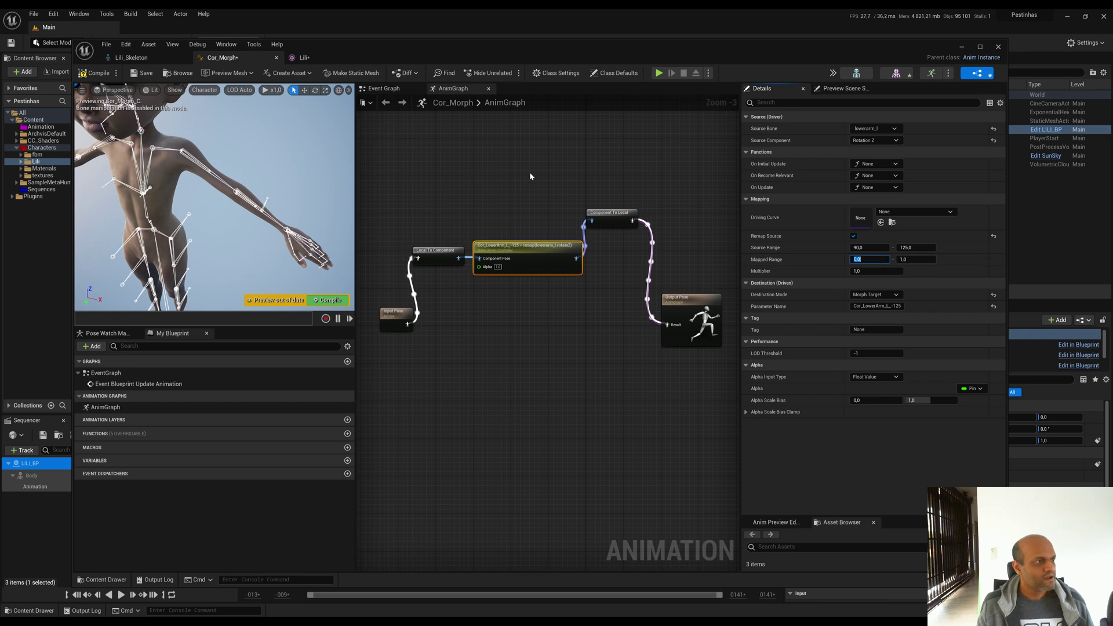
pyautogui.click(328, 301)
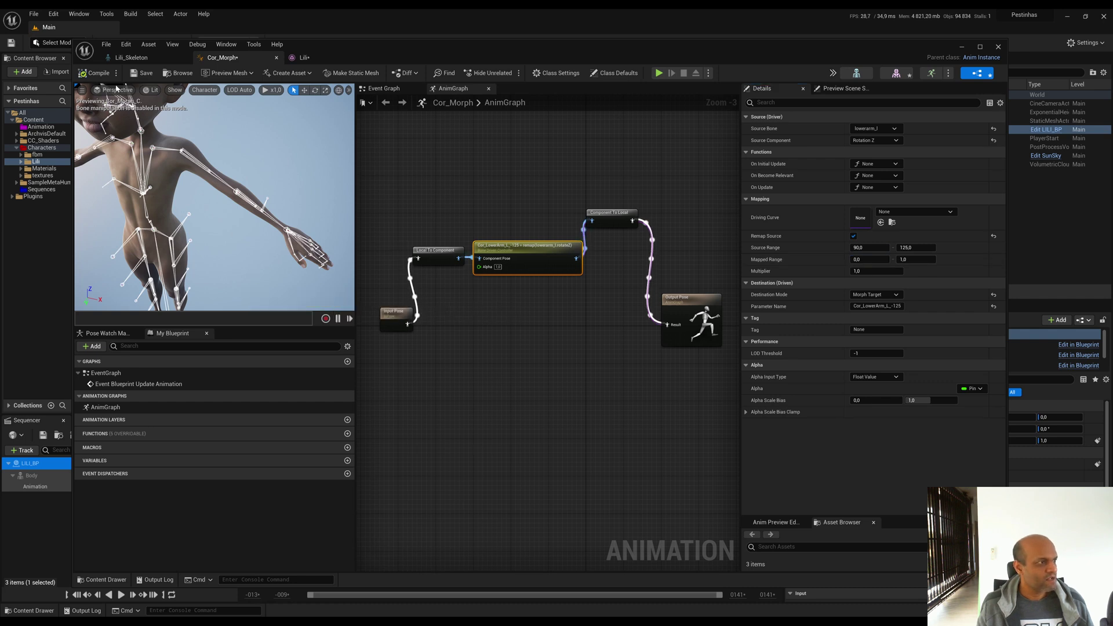
pyautogui.click(146, 74)
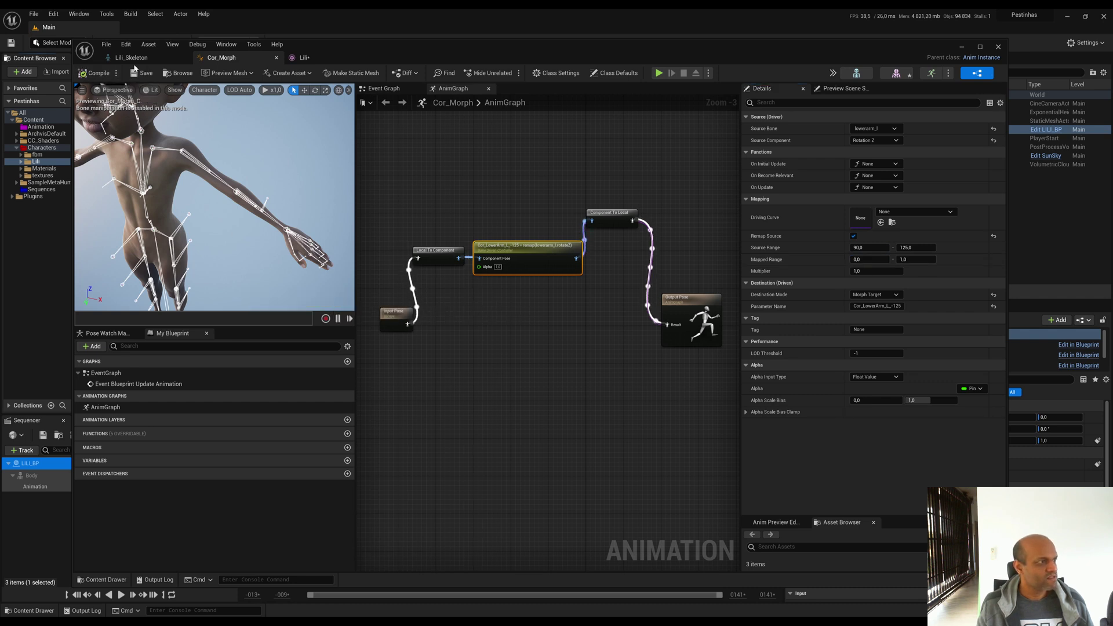
pyautogui.click(305, 56)
pyautogui.moveTo(556, 354); pyautogui.dragTo(505, 397)
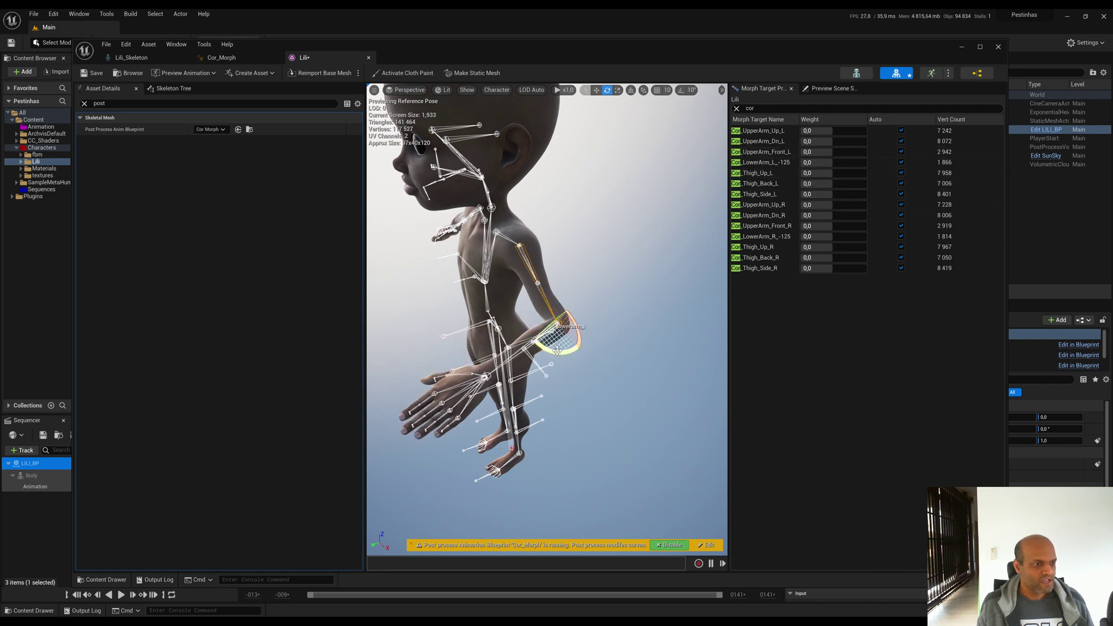
# - Rotate lowerarm_L further to confirm the lower-arm corrective morph weight responds, then tidy Component To Local in Cor_Morph
pyautogui.moveTo(557, 351); pyautogui.dragTo(516, 307)
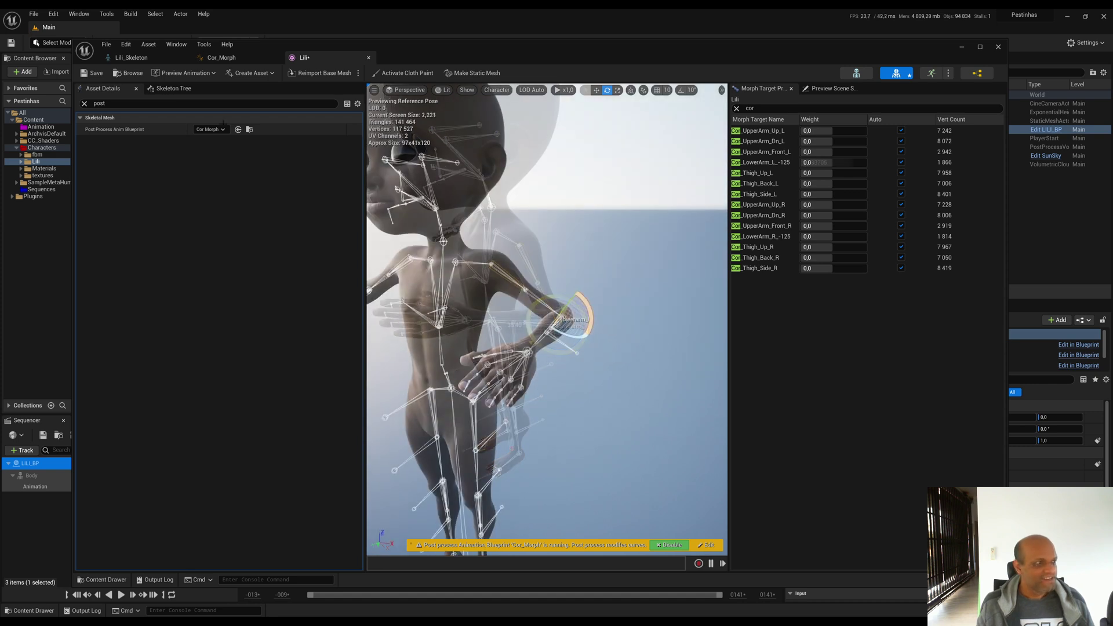
pyautogui.click(222, 58)
pyautogui.moveTo(611, 215); pyautogui.dragTo(639, 206)
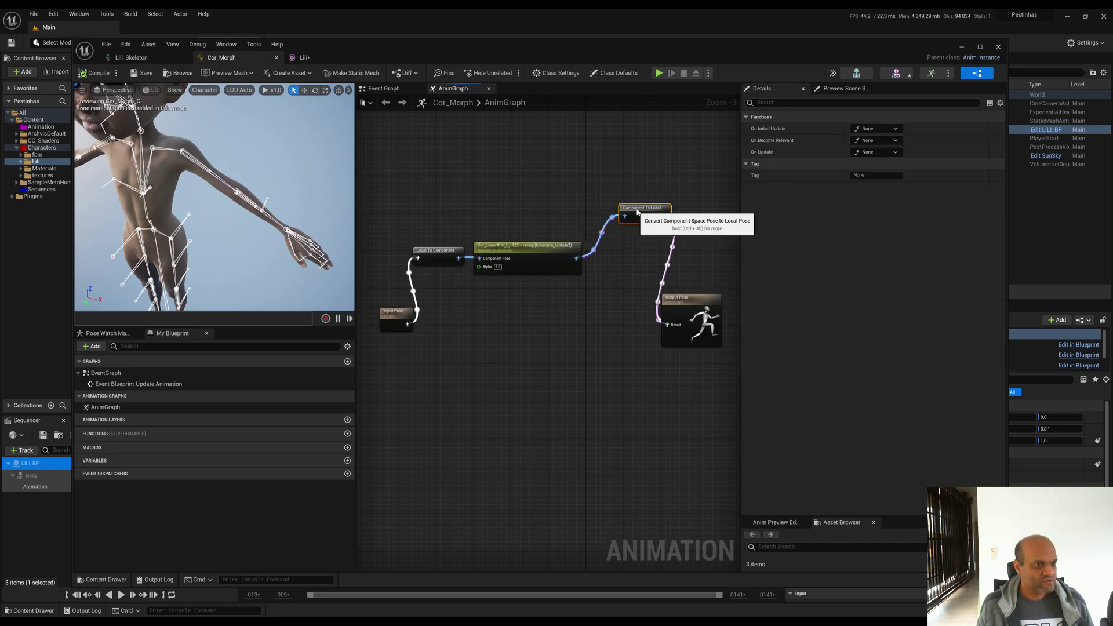
# - Duplicate the Bone Driven Controller and wire the copy between the first controller and Component To Local
pyautogui.moveTo(504, 251); pyautogui.dragTo(520, 172)
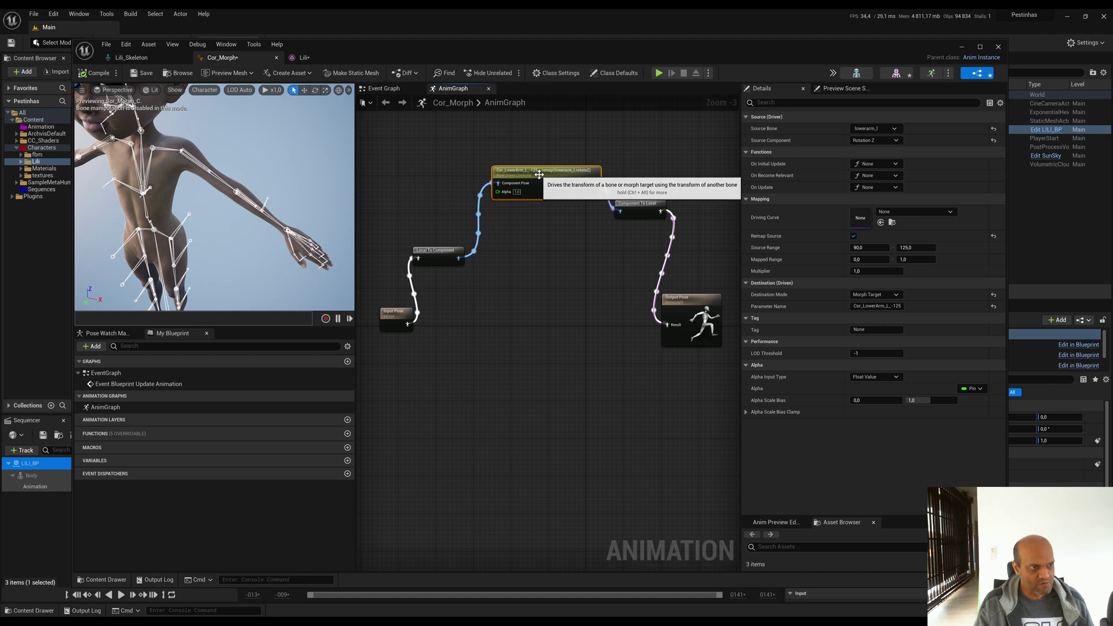
pyautogui.hotkey('ctrl', 'c')
pyautogui.hotkey('ctrl', 'v')
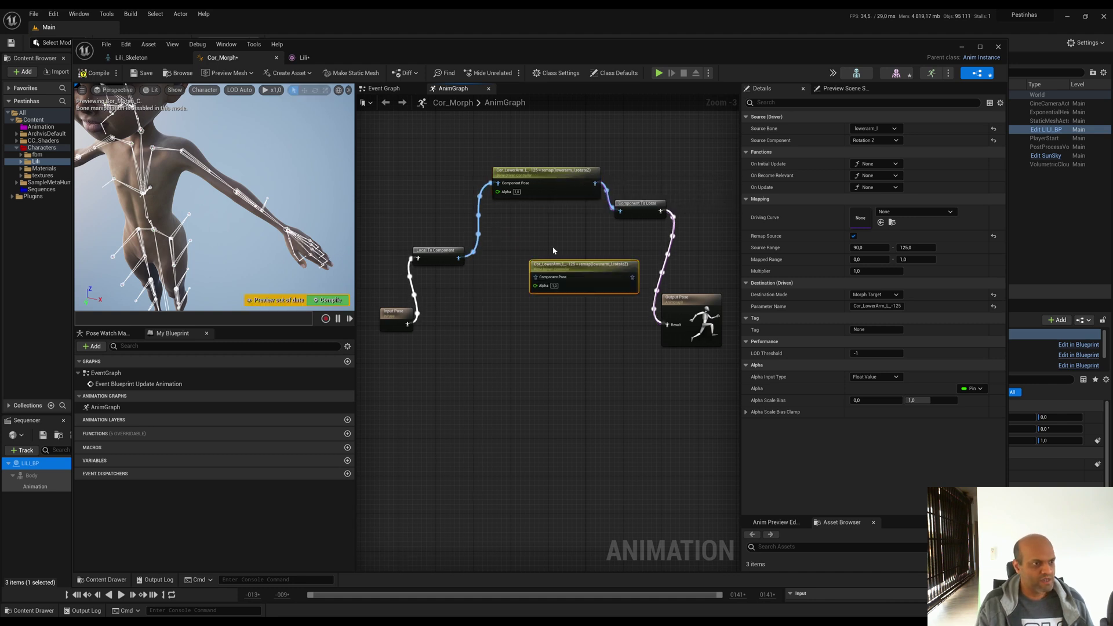
pyautogui.moveTo(557, 259)
pyautogui.mouseDown()
pyautogui.moveTo(520, 249)
pyautogui.moveTo(536, 258)
pyautogui.mouseUp()
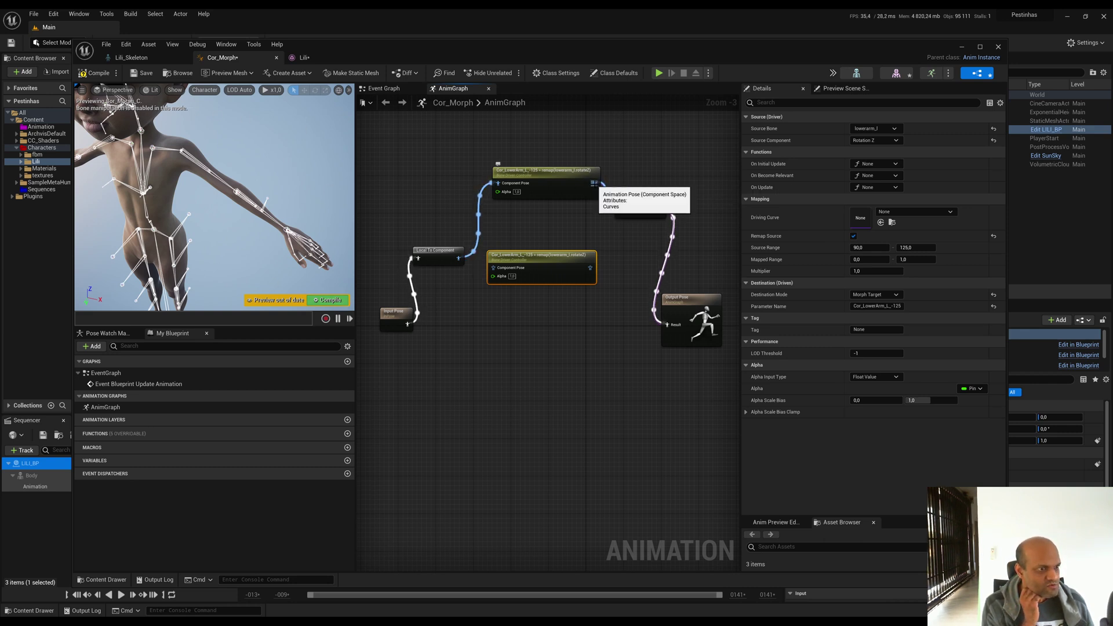
pyautogui.moveTo(595, 183); pyautogui.dragTo(494, 273)
pyautogui.moveTo(590, 267); pyautogui.dragTo(621, 212)
pyautogui.moveTo(516, 265); pyautogui.dragTo(531, 246)
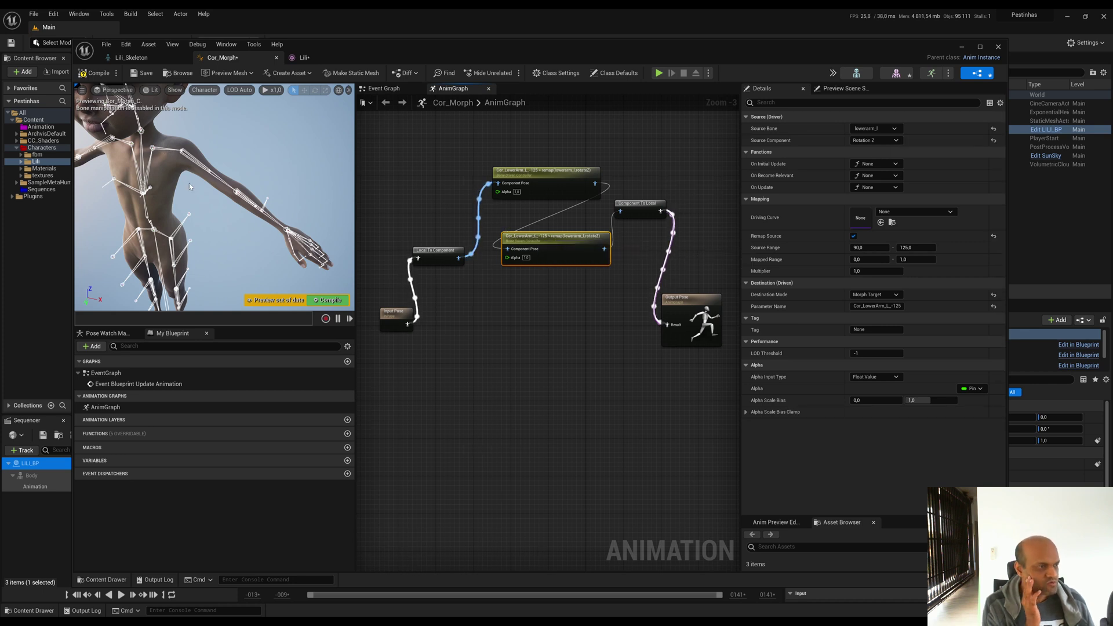
# - Drive the copied controller from source bone upperarm_l with Source Component Rotation Z
pyautogui.click(893, 128)
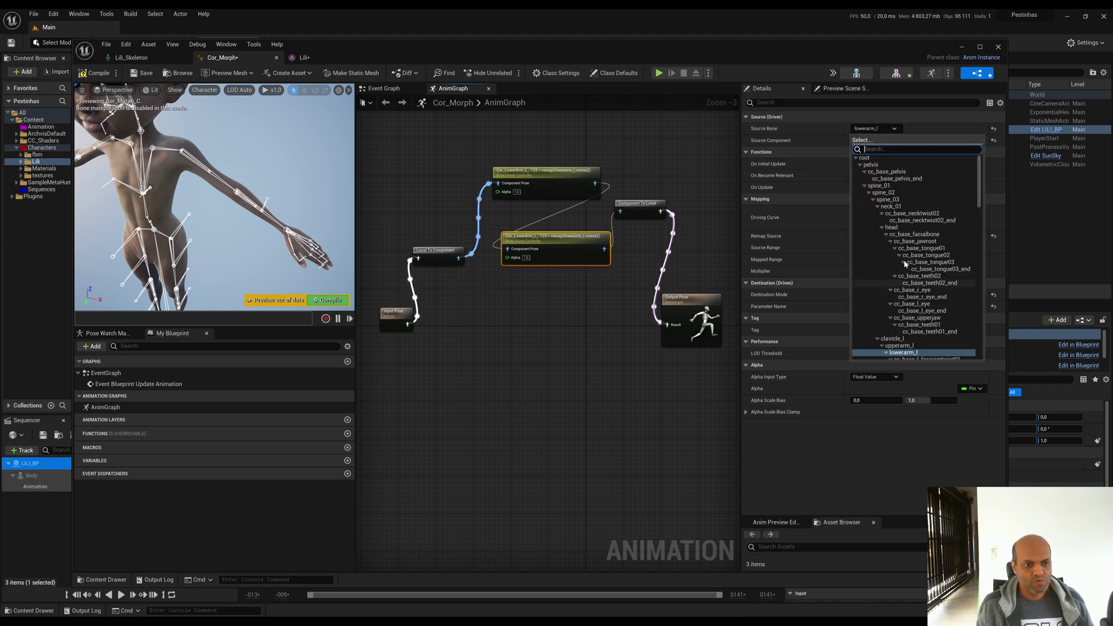
pyautogui.click(899, 346)
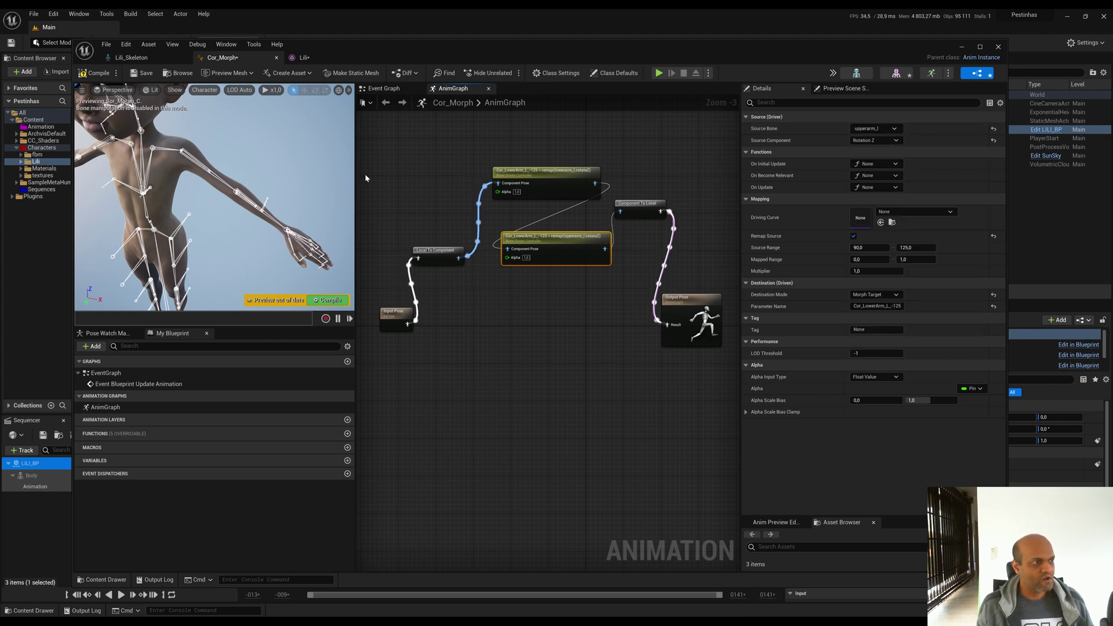
pyautogui.click(897, 141)
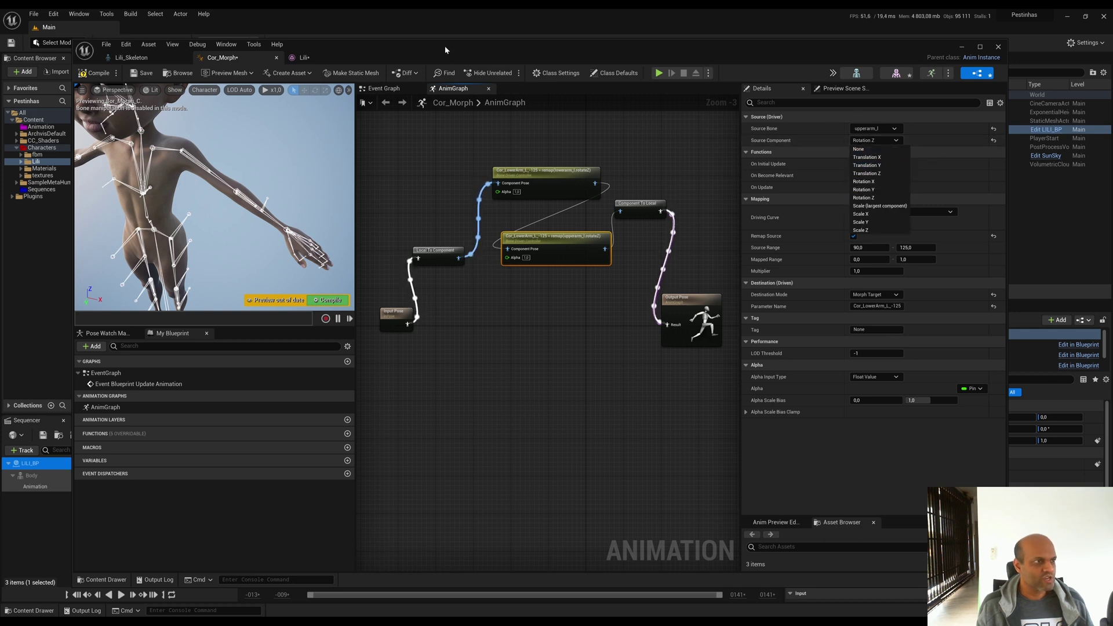
pyautogui.click(880, 184)
pyautogui.click(131, 58)
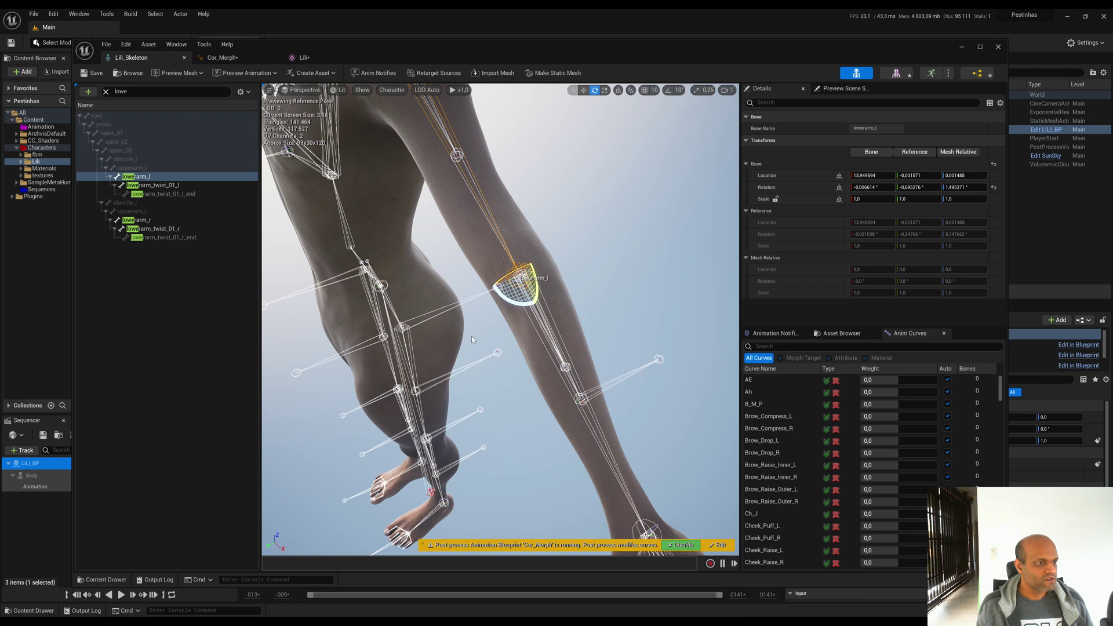
# - Orbit Lili_Skeleton's preview to the raised left arm, frame the lower-arm bone, and return to Cor_Morph
pyautogui.moveTo(471, 339); pyautogui.dragTo(458, 284, button='right')
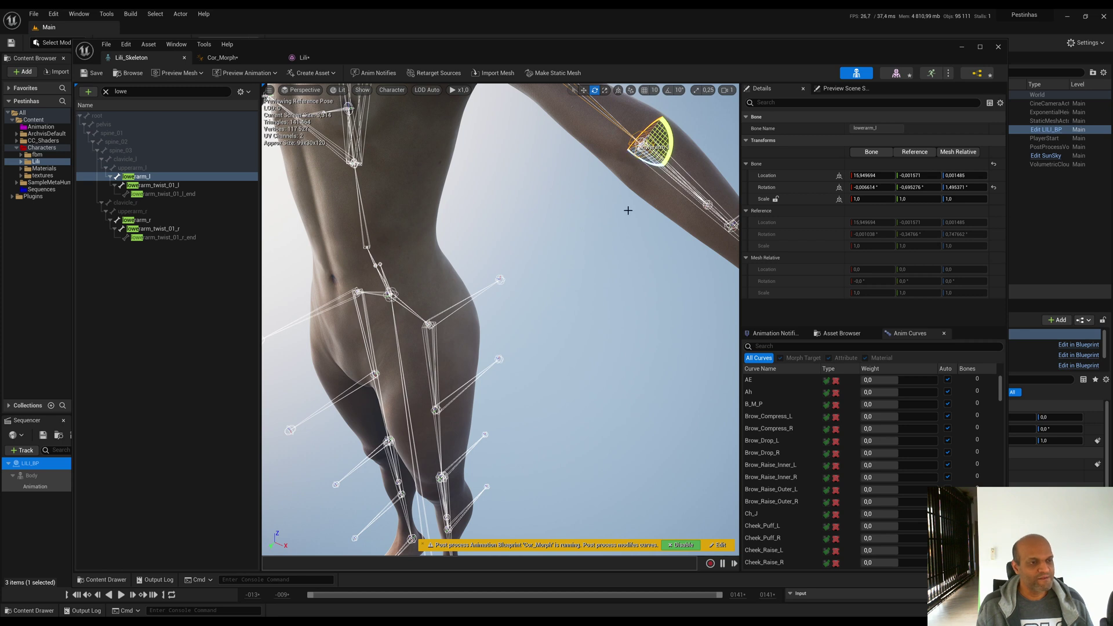
pyautogui.press('f')
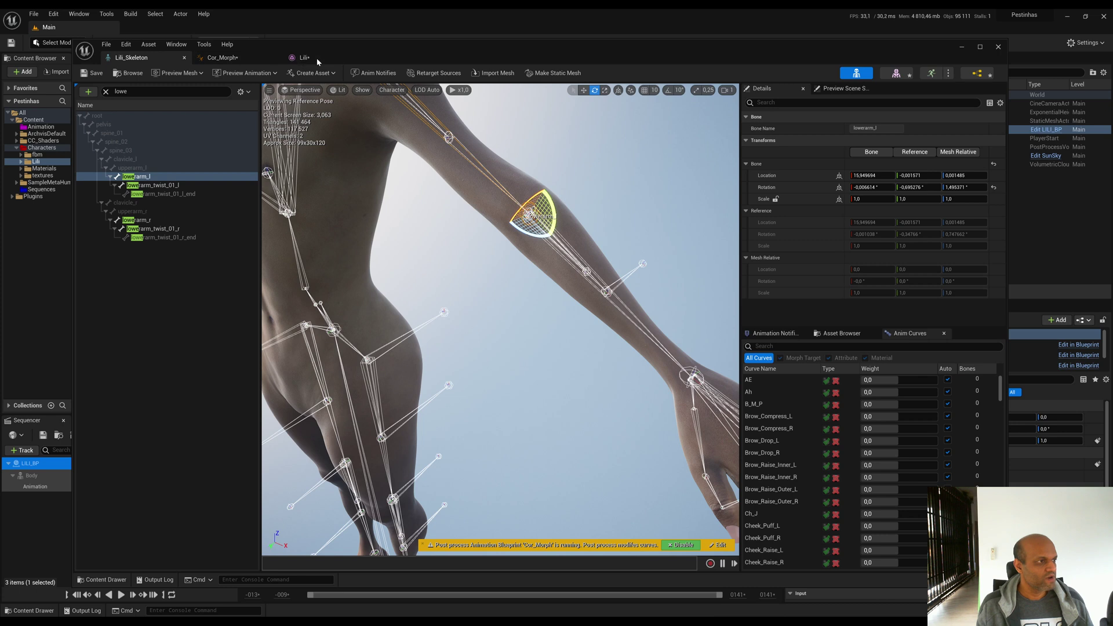
pyautogui.click(223, 57)
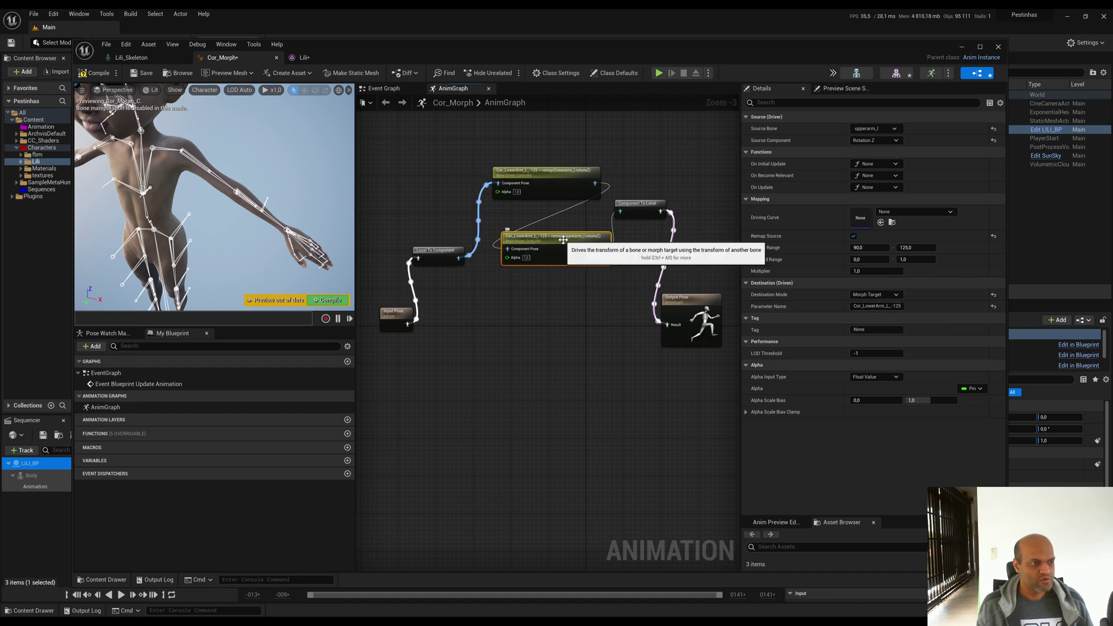
pyautogui.click(549, 183)
pyautogui.click(570, 240)
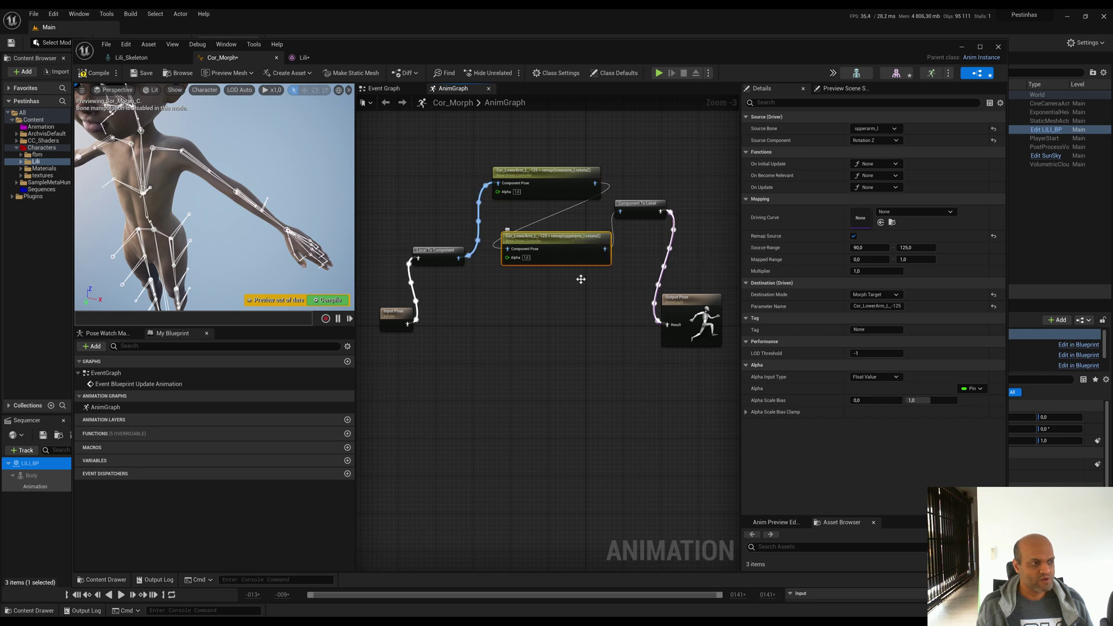